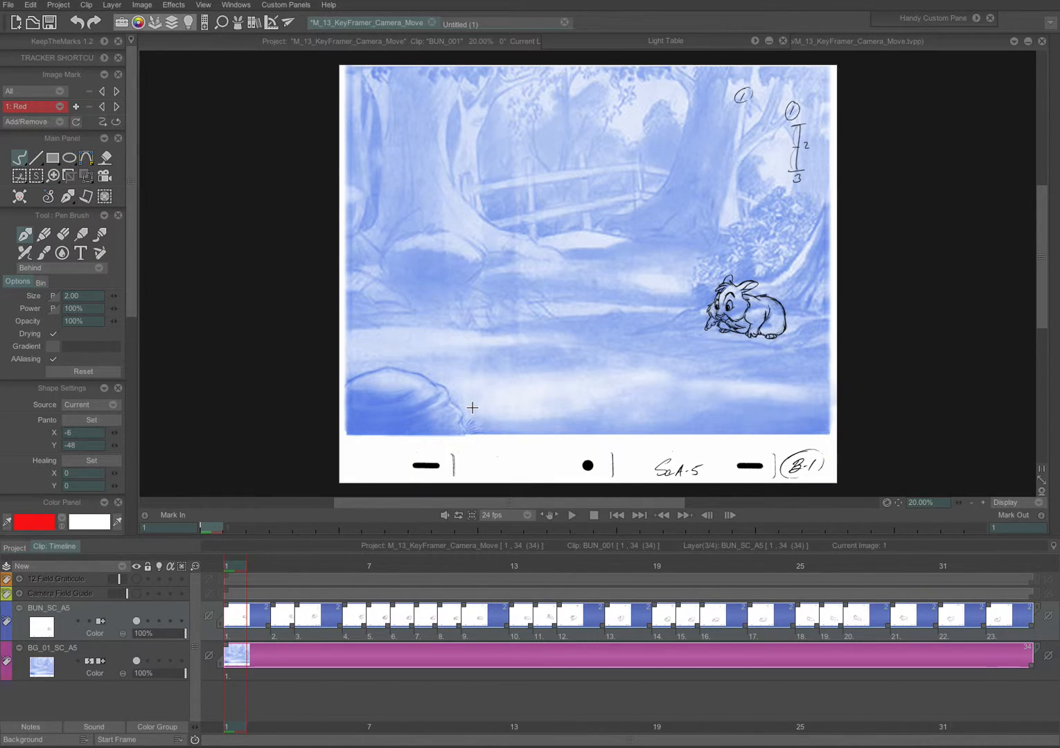
Step: Float the Main Panel and tool options panels beside the canvas and select the Camera tool
{"action": "mouse_move", "coordinate": [47, 137]}
{"action": "left_mouse_down"}
{"action": "mouse_move", "coordinate": [123, 156]}
{"action": "mouse_move", "coordinate": [221, 104]}
{"action": "left_mouse_up"}
{"action": "mouse_move", "coordinate": [40, 142]}
{"action": "left_mouse_down"}
{"action": "mouse_move", "coordinate": [196, 230]}
{"action": "mouse_move", "coordinate": [232, 206]}
{"action": "left_mouse_up"}
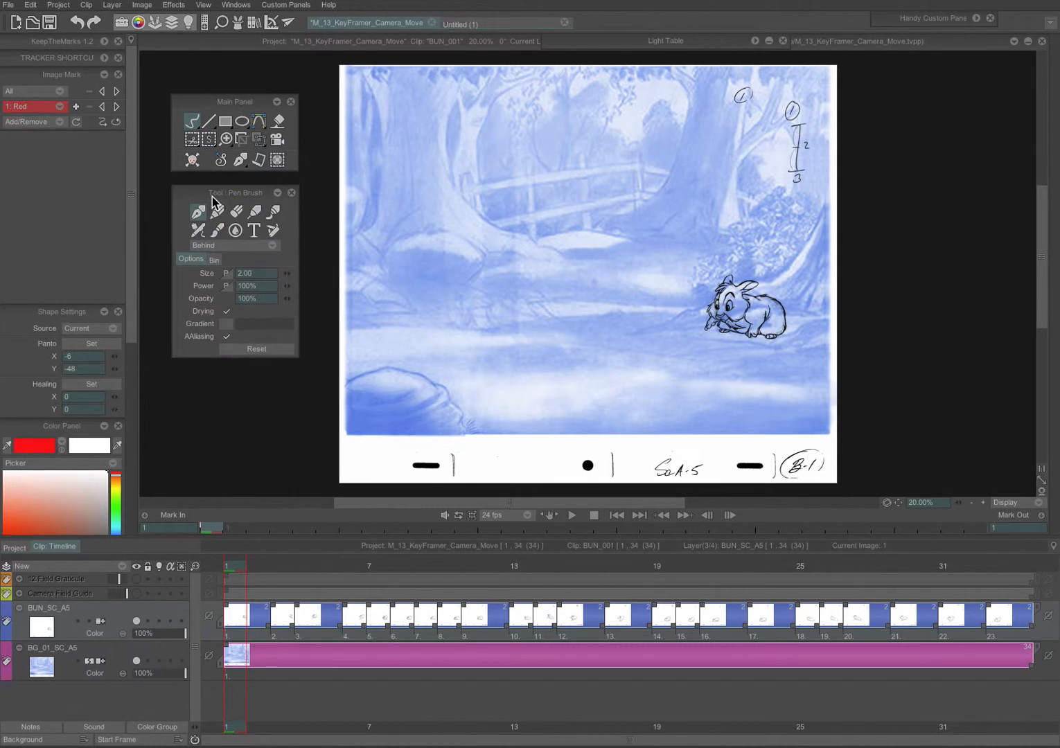
{"action": "left_click_drag", "start_coordinate": [244, 109], "coordinate": [242, 111]}
{"action": "left_click", "coordinate": [277, 142]}
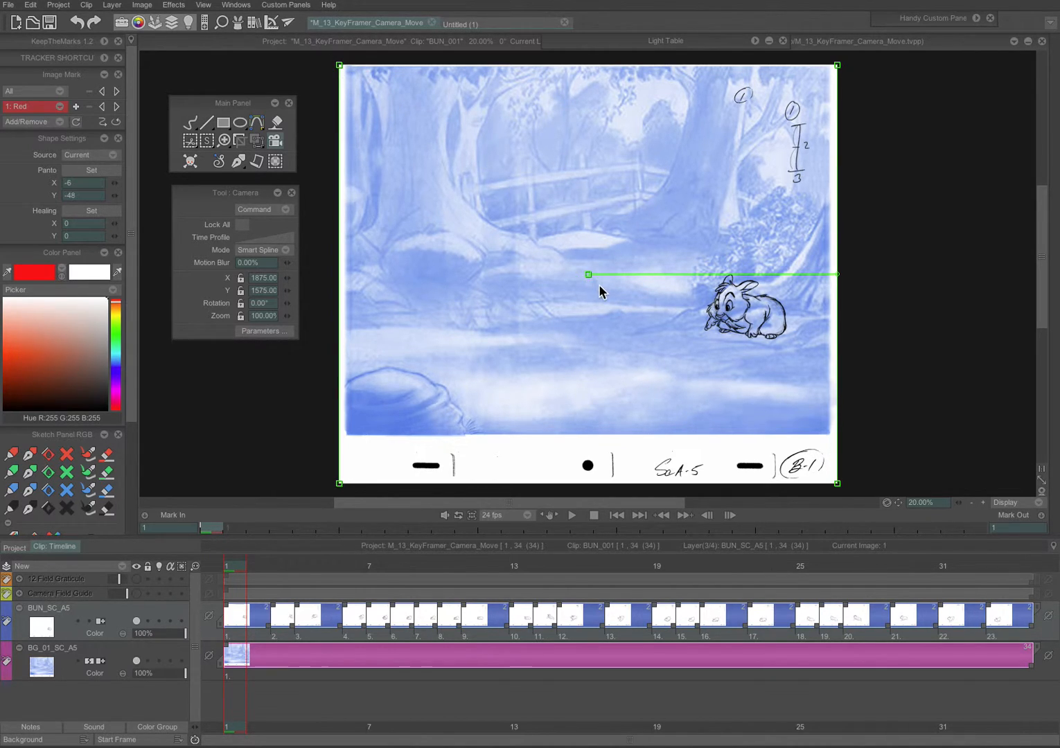
Step: Scale the camera frame down to about 70.73% zoom and nudge its centre slightly
{"action": "left_click_drag", "start_coordinate": [339, 66], "coordinate": [413, 136]}
{"action": "mouse_move", "coordinate": [590, 280]}
{"action": "left_mouse_down"}
{"action": "mouse_move", "coordinate": [570, 275]}
{"action": "mouse_move", "coordinate": [594, 284]}
{"action": "mouse_move", "coordinate": [625, 261]}
{"action": "mouse_move", "coordinate": [483, 225]}
{"action": "mouse_move", "coordinate": [539, 222]}
{"action": "mouse_move", "coordinate": [615, 288]}
{"action": "mouse_move", "coordinate": [597, 263]}
{"action": "left_mouse_up"}
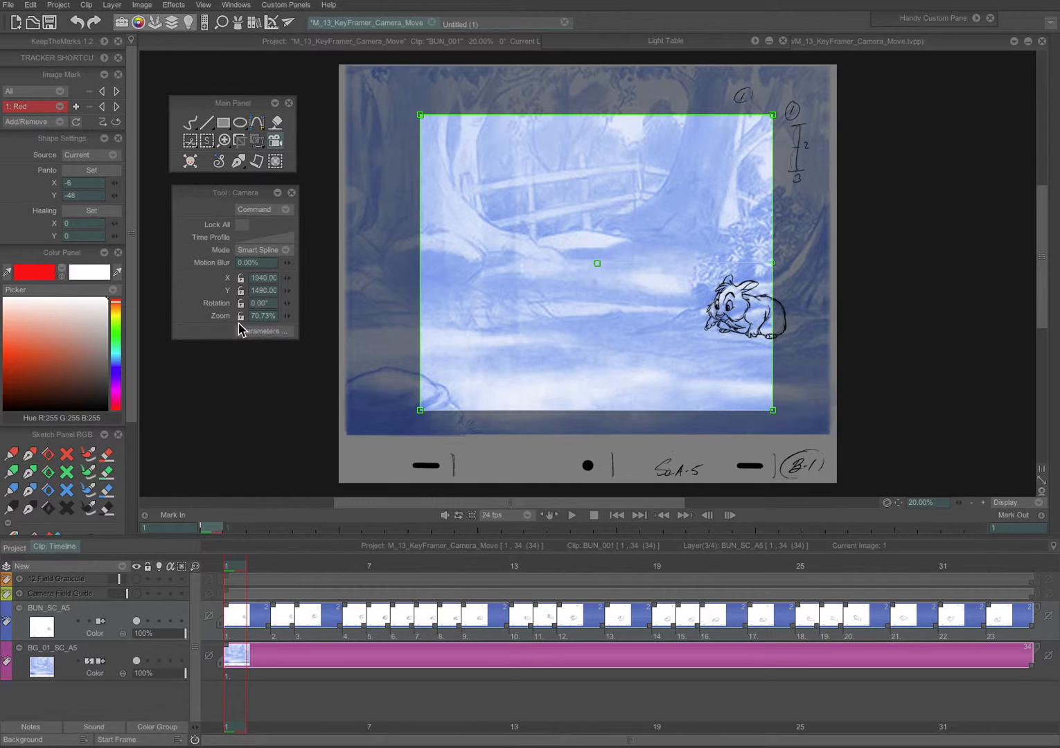
Step: Open the camera parameters and set the camera format to 2048 by 1536
{"action": "left_click", "coordinate": [274, 332]}
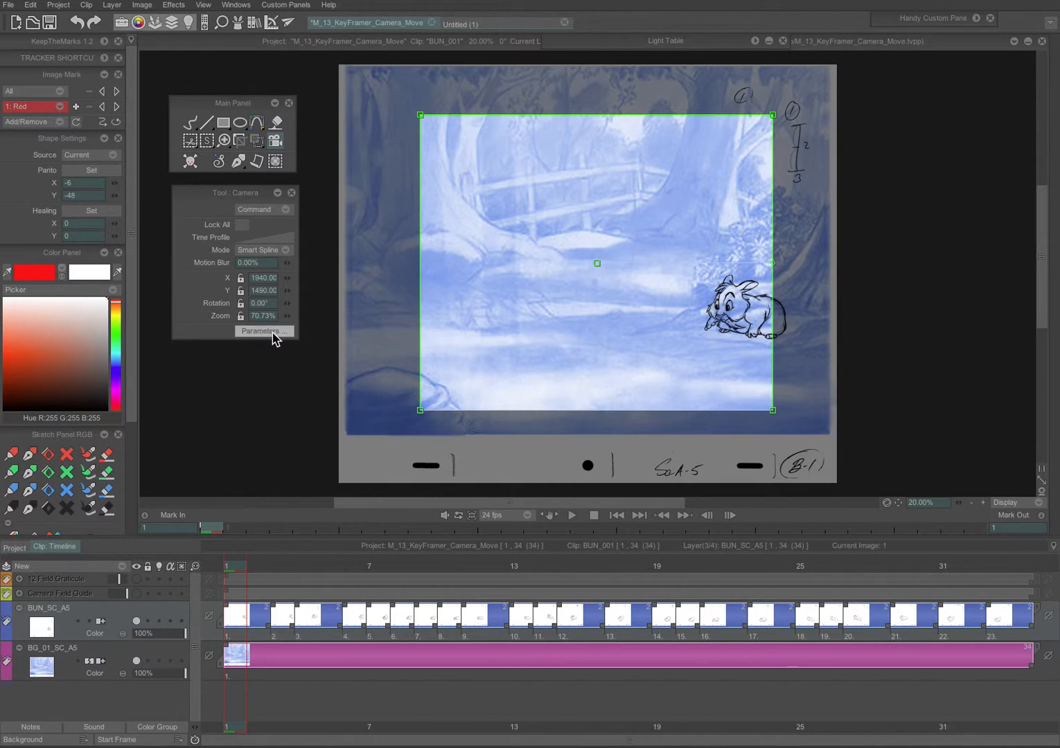
{"action": "left_click_drag", "start_coordinate": [525, 302], "coordinate": [552, 214]}
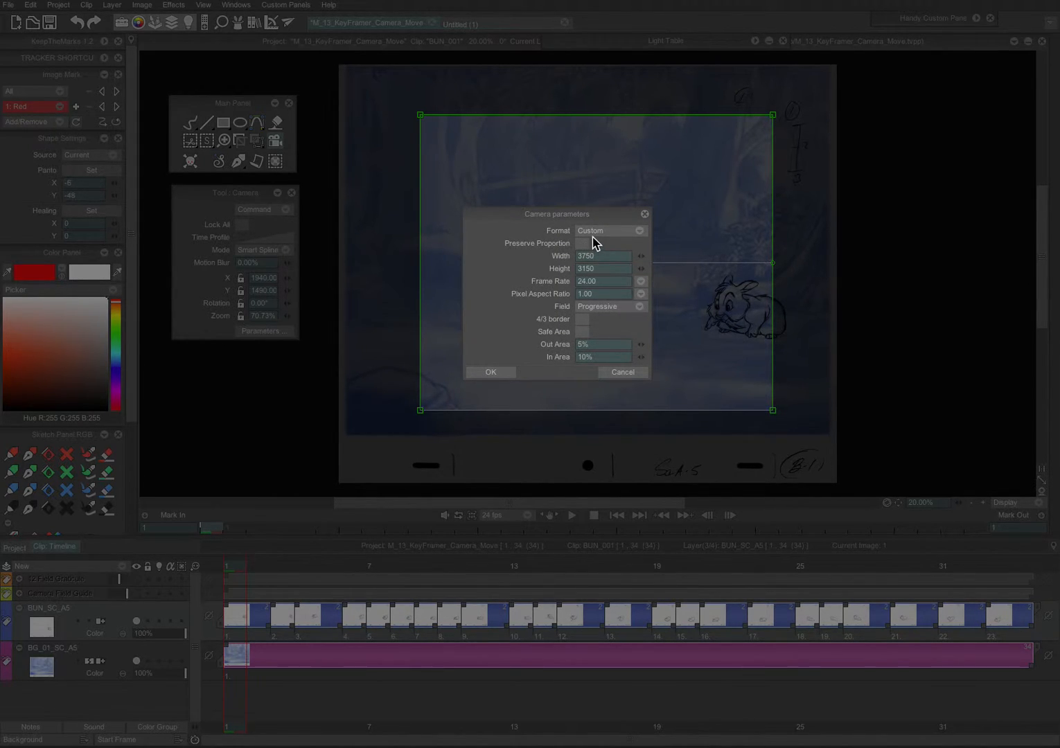
{"action": "left_click", "coordinate": [595, 234]}
{"action": "mouse_move", "coordinate": [675, 268]}
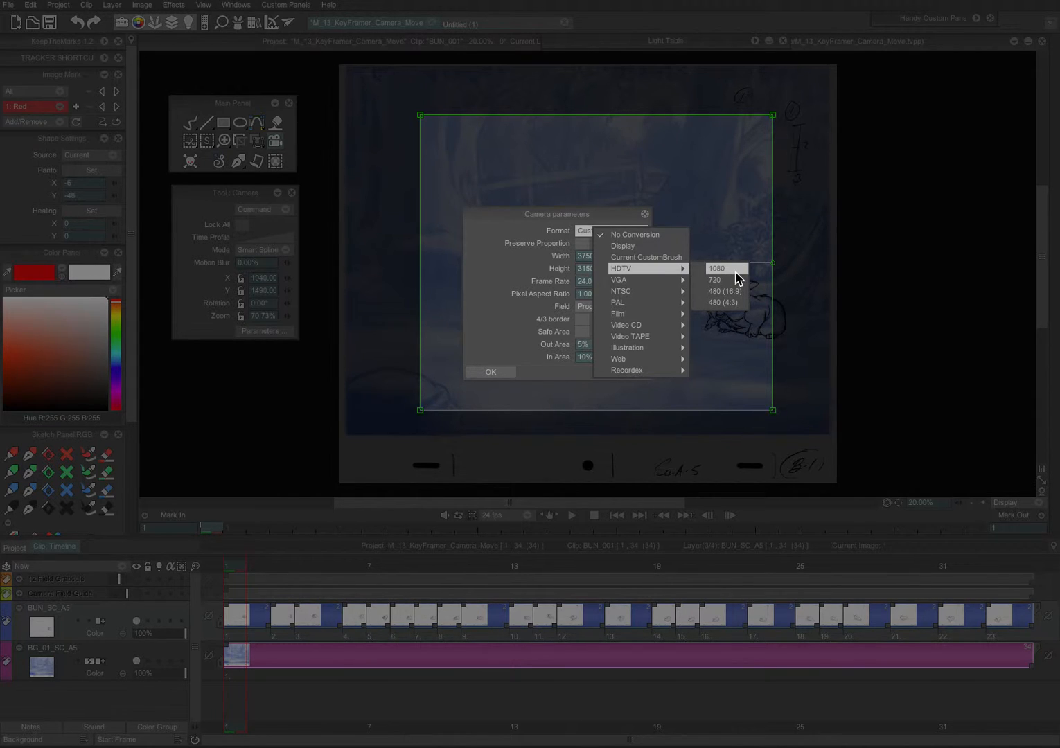
{"action": "left_click", "coordinate": [498, 273]}
{"action": "double_click", "coordinate": [590, 261]}
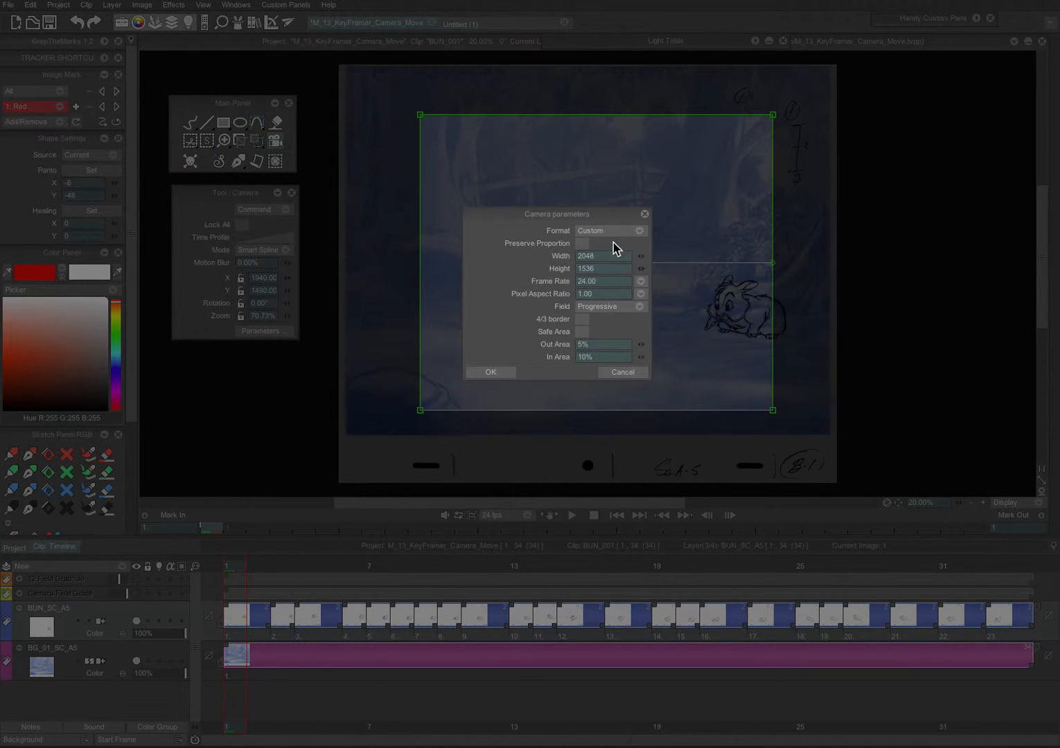
{"action": "left_click", "coordinate": [494, 374]}
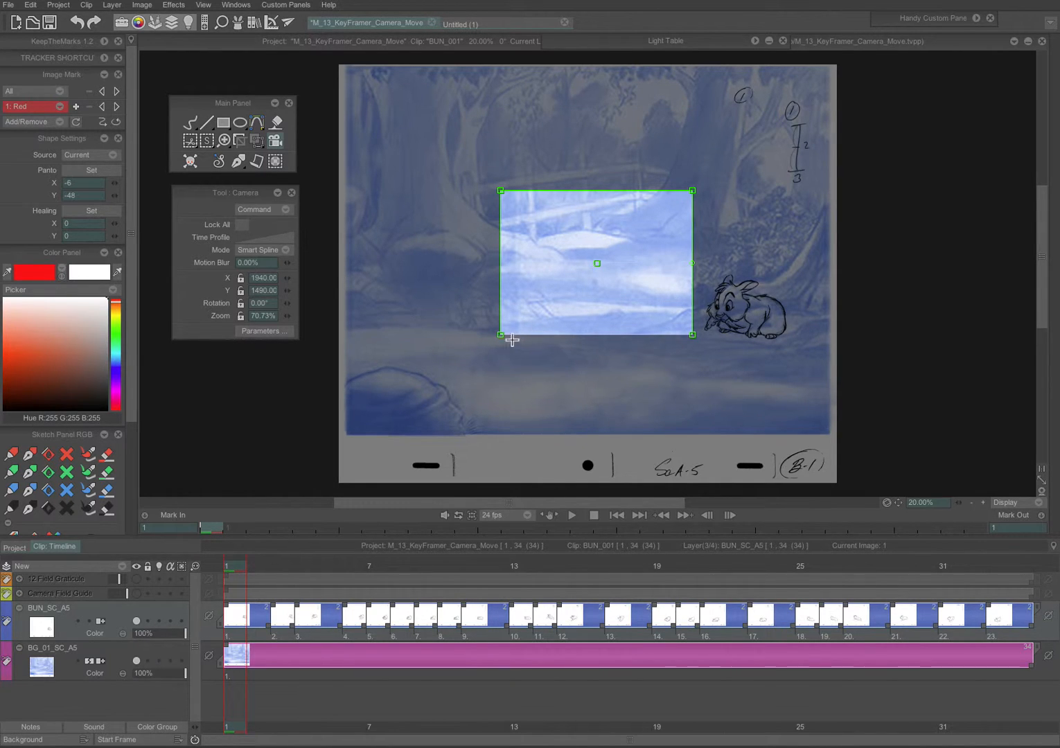
Step: Move the camera frame over the rabbit at the right of the background
{"action": "left_click_drag", "start_coordinate": [596, 264], "coordinate": [722, 288]}
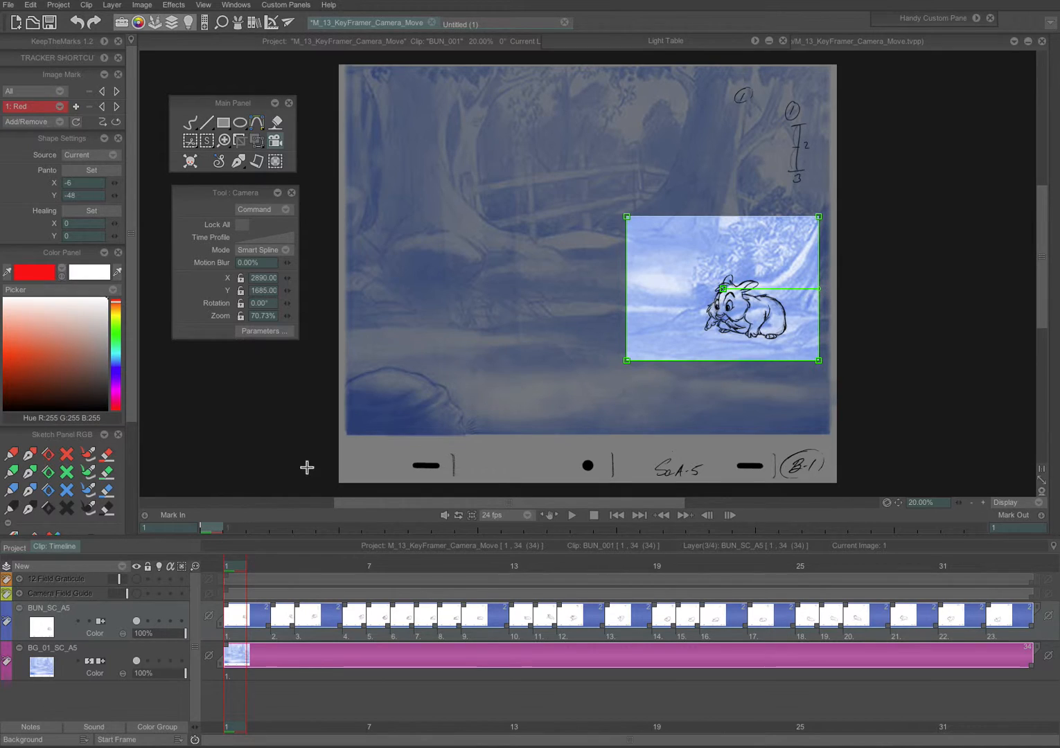
Step: Show the 12 Field Graticule and Camera Field Guide layers and lower the drawing layers' opacity to about 52% and 54%
{"action": "left_click", "coordinate": [137, 580]}
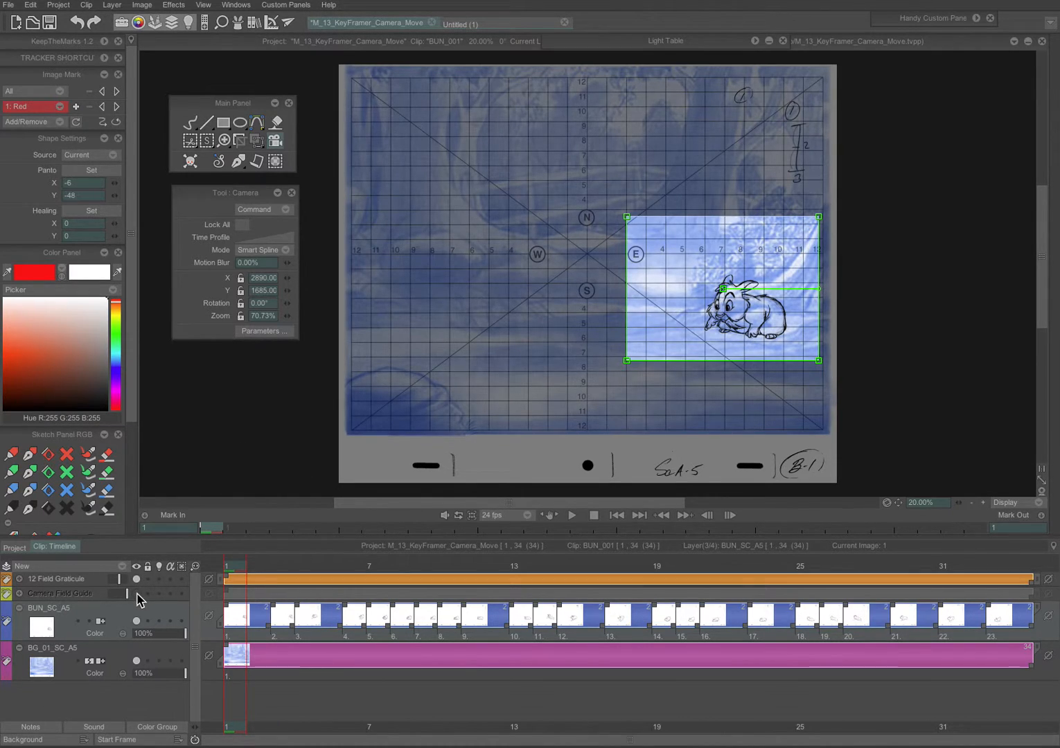
{"action": "left_click", "coordinate": [137, 594]}
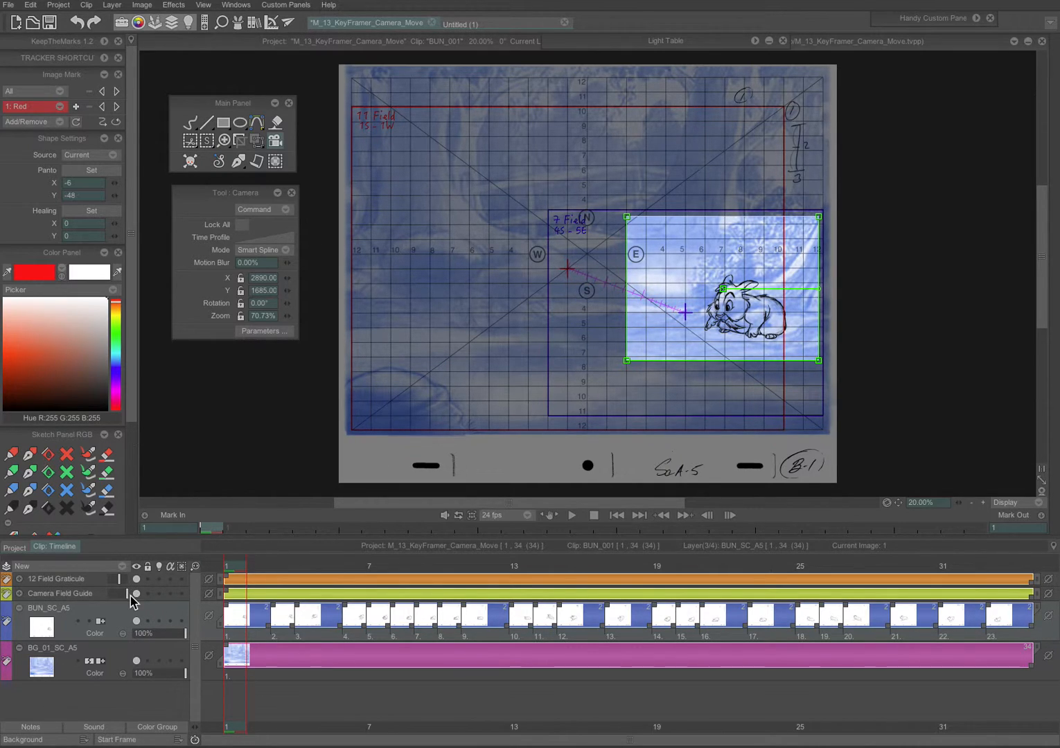
{"action": "mouse_move", "coordinate": [182, 634]}
{"action": "left_mouse_down"}
{"action": "mouse_move", "coordinate": [160, 634]}
{"action": "mouse_move", "coordinate": [159, 675]}
{"action": "mouse_move", "coordinate": [179, 675]}
{"action": "mouse_move", "coordinate": [162, 674]}
{"action": "left_mouse_up"}
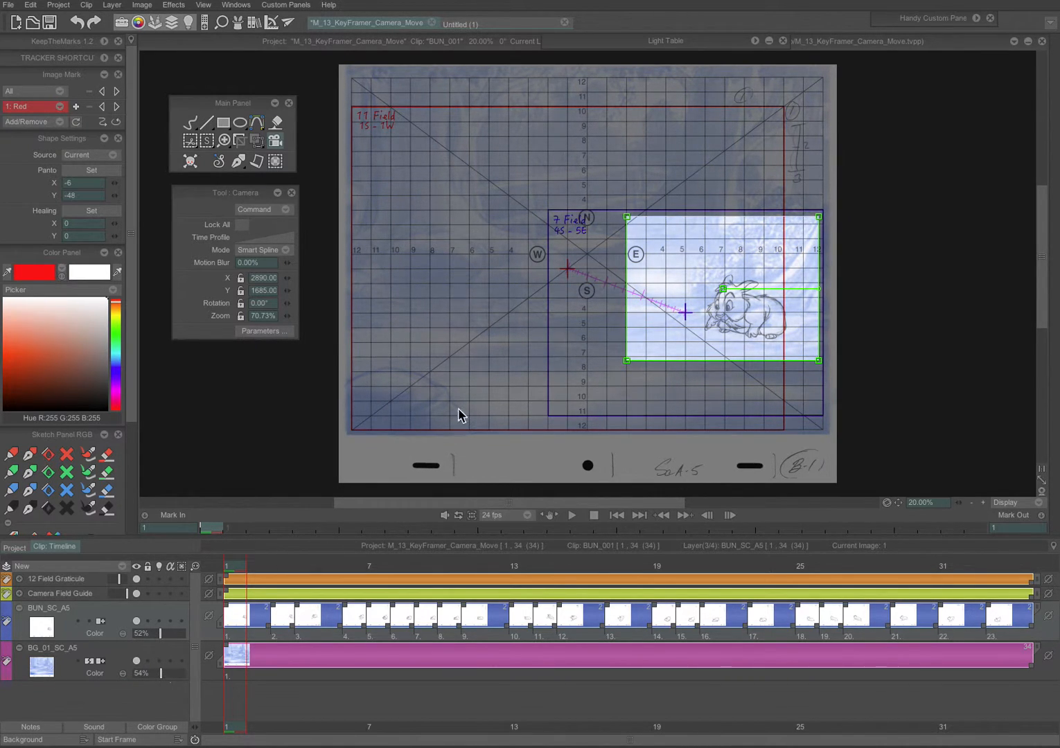
Step: Align the start camera frame to the 7 Field guide at about 100.3% zoom, centred near the rabbit
{"action": "left_click_drag", "start_coordinate": [722, 288], "coordinate": [685, 313]}
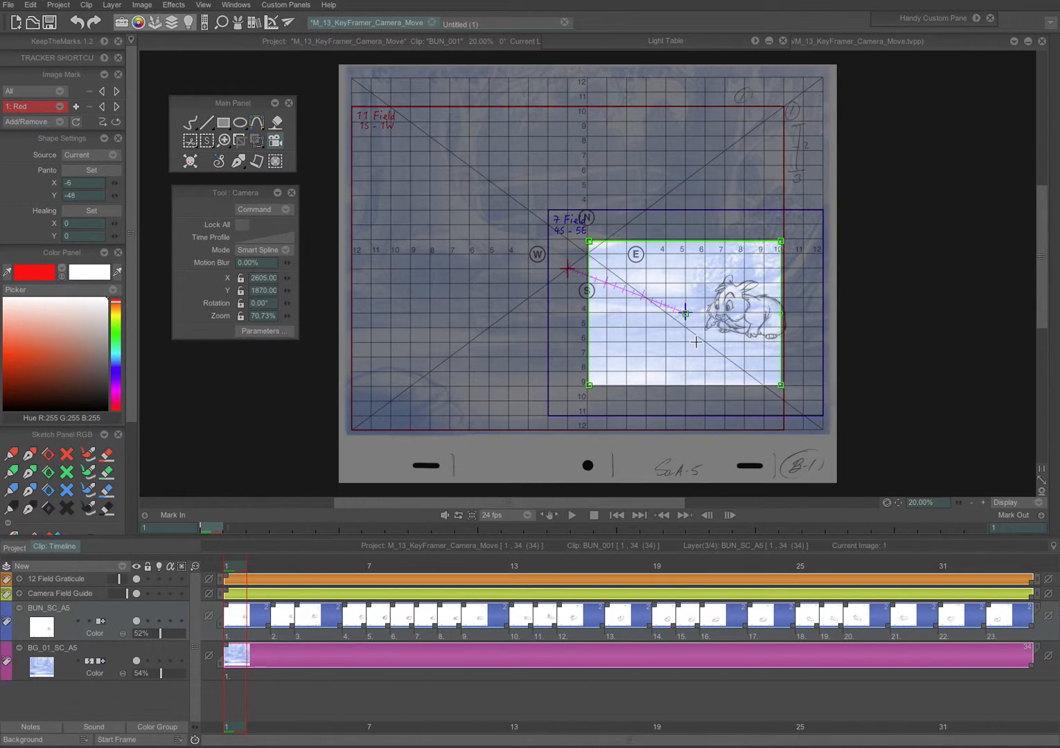
{"action": "left_click_drag", "start_coordinate": [588, 241], "coordinate": [537, 227]}
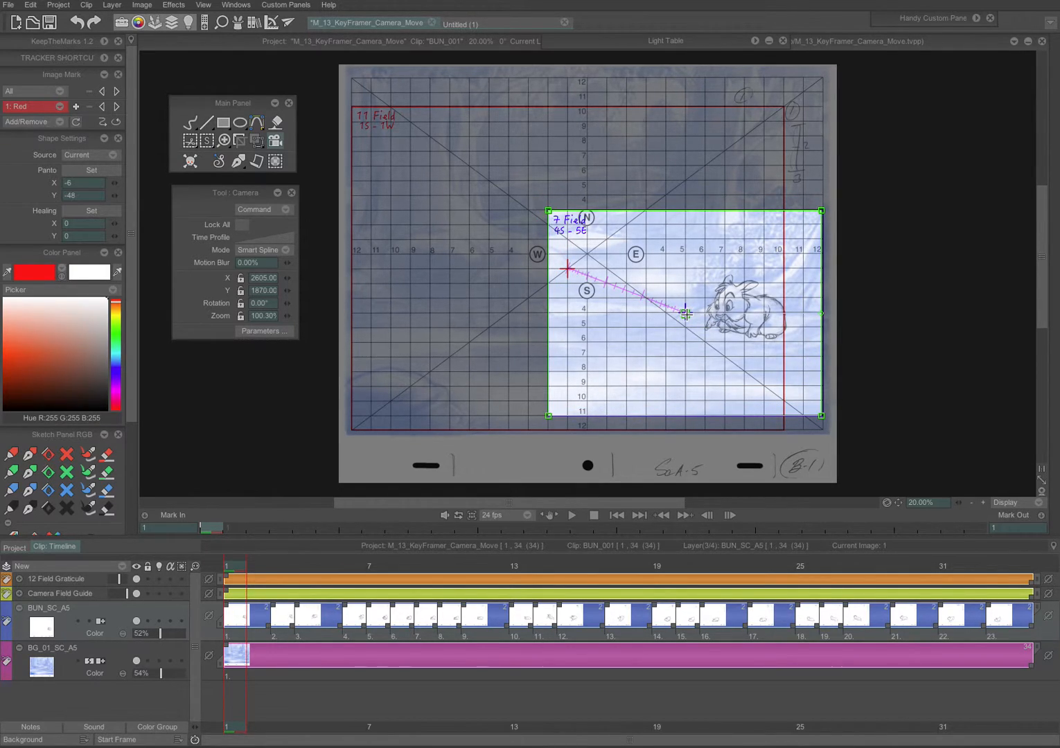
{"action": "left_click_drag", "start_coordinate": [685, 314], "coordinate": [685, 313]}
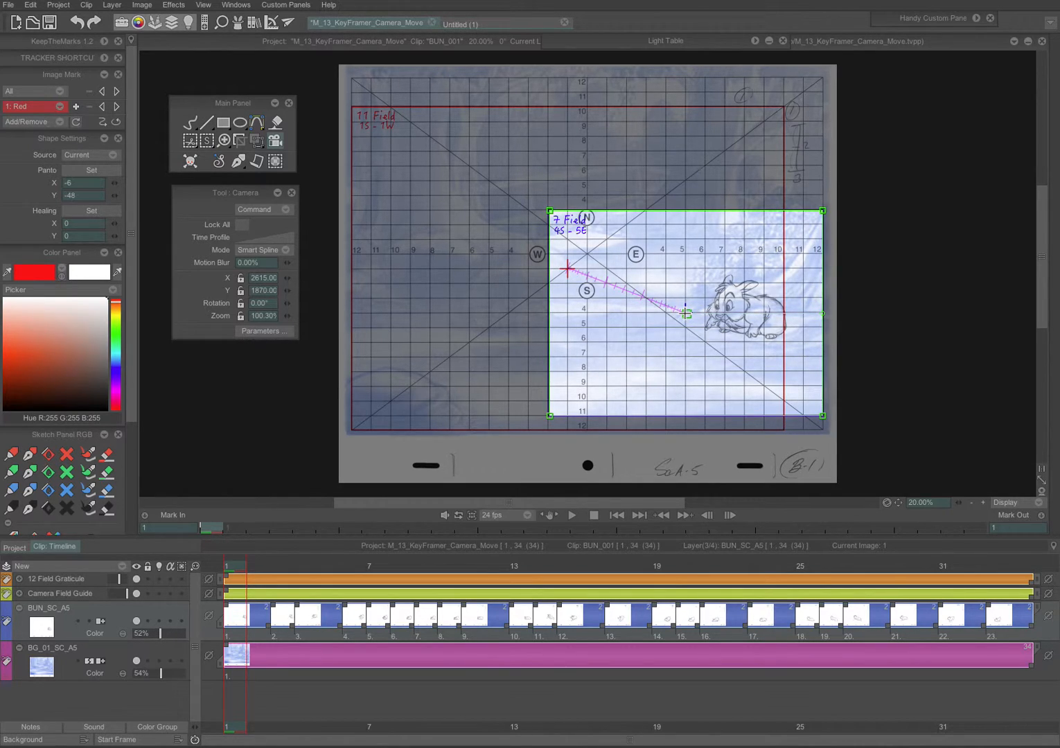
{"action": "left_click_drag", "start_coordinate": [685, 313], "coordinate": [685, 310]}
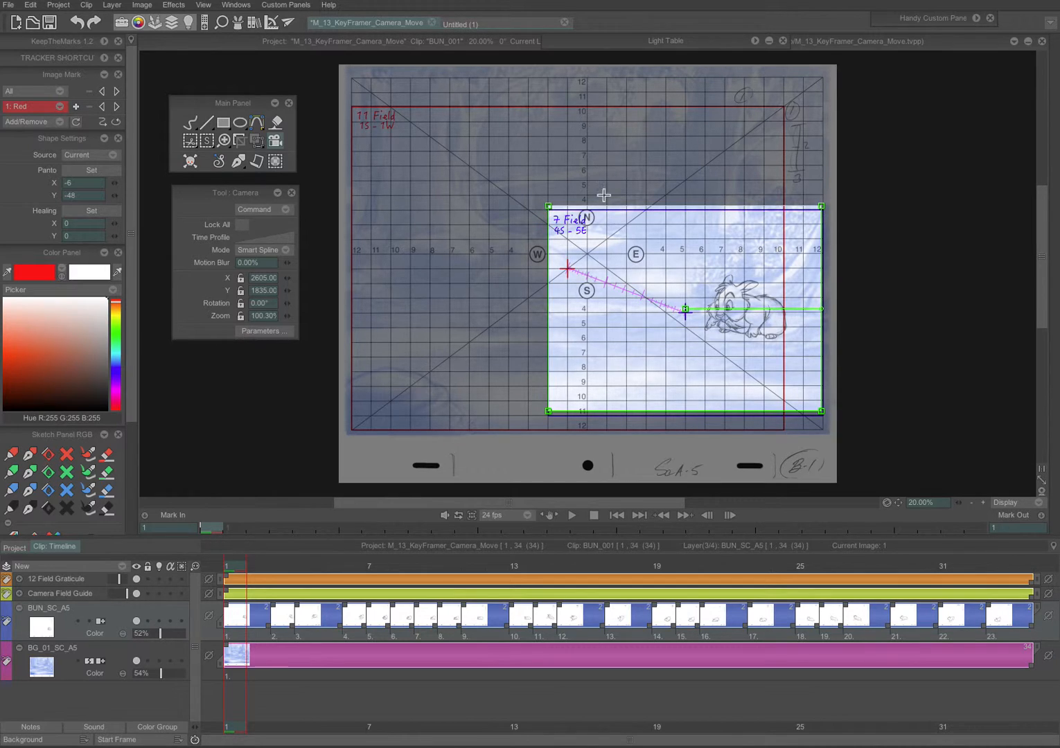
Step: Add a second camera path point and drag it towards the graticule centre
{"action": "left_click", "coordinate": [491, 208]}
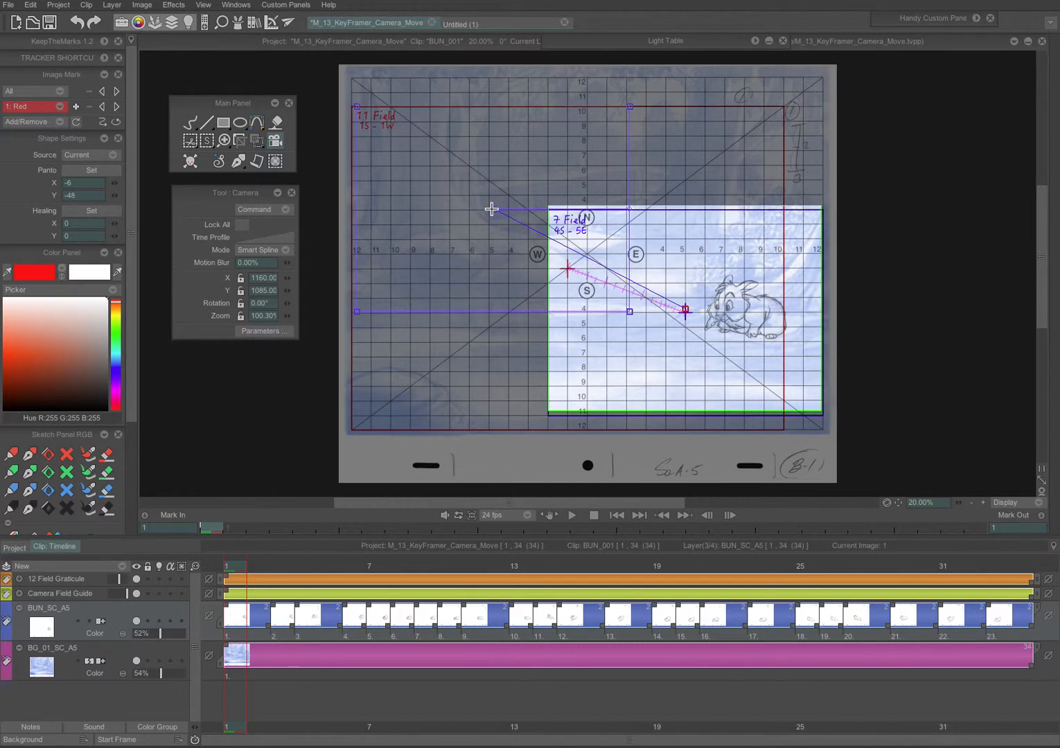
{"action": "left_click_drag", "start_coordinate": [497, 211], "coordinate": [538, 235]}
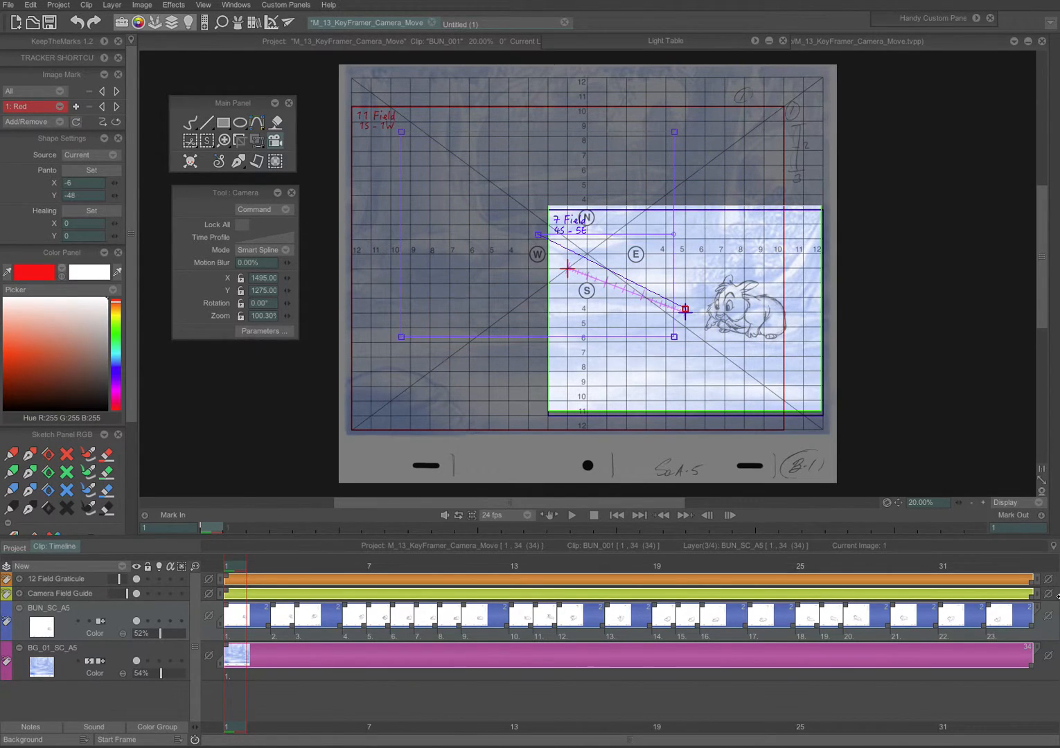
Step: At frame 34, centre the end camera frame on the graticule and scale it to the 11 Field, about 157.6% zoom
{"action": "left_click", "coordinate": [1022, 643]}
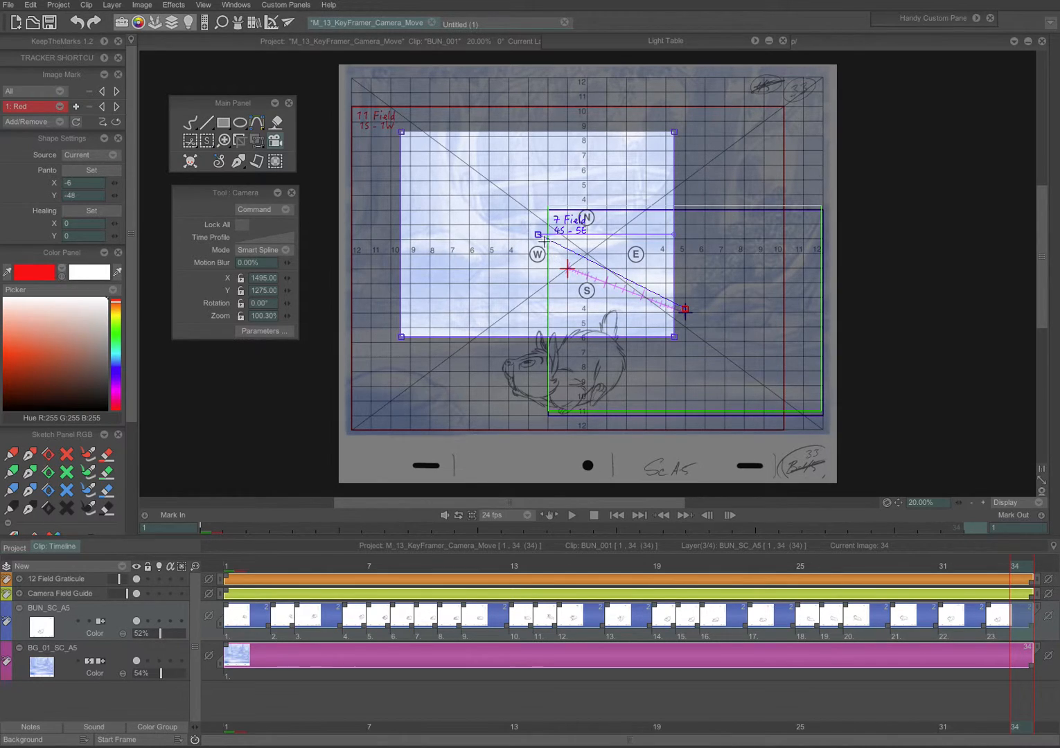
{"action": "left_click_drag", "start_coordinate": [537, 235], "coordinate": [566, 269]}
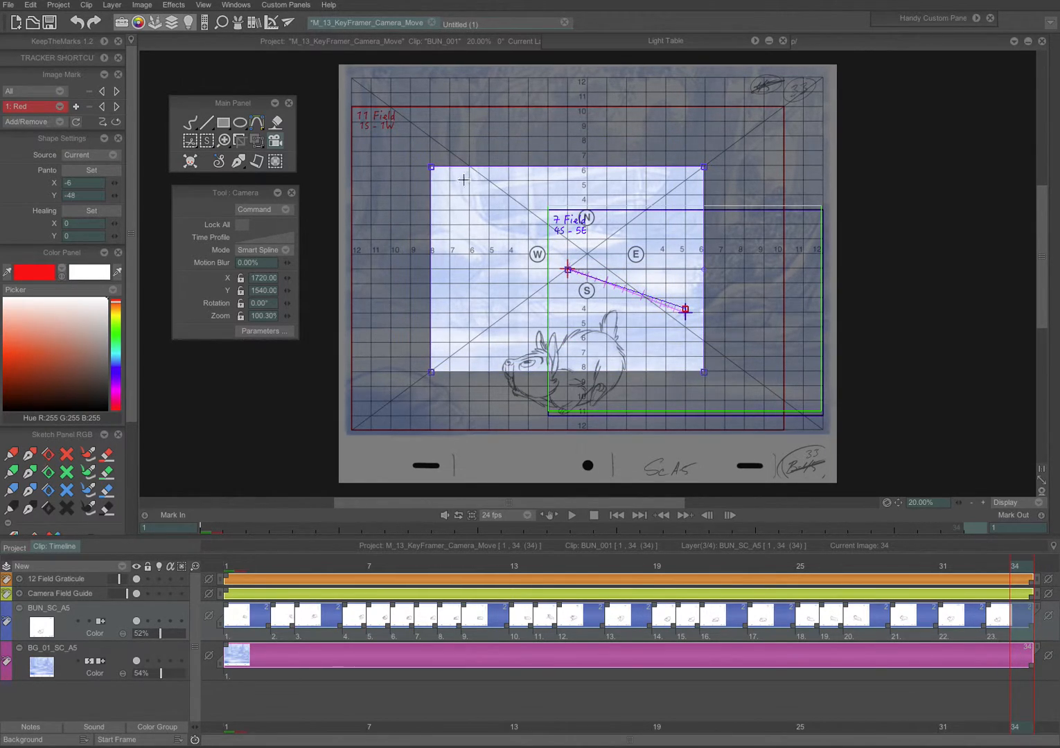
{"action": "left_click_drag", "start_coordinate": [430, 168], "coordinate": [338, 128]}
{"action": "left_click_drag", "start_coordinate": [566, 268], "coordinate": [568, 268]}
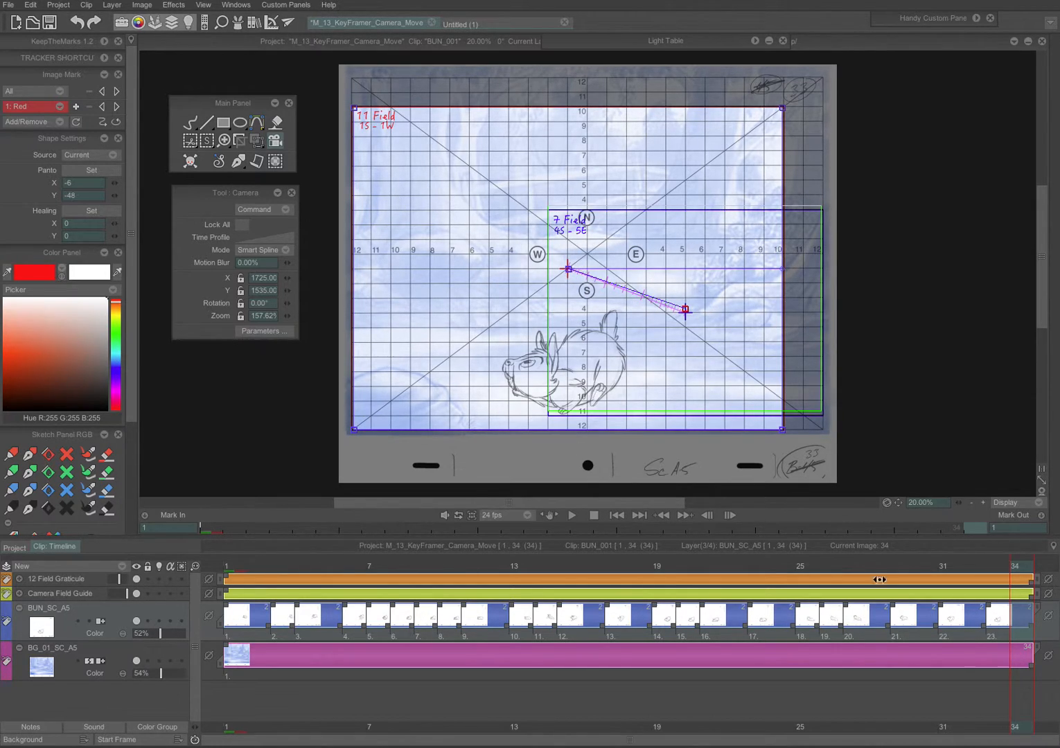
Step: Return to frame 1 and nudge the start camera point to about X 2605, Y 1865
{"action": "mouse_move", "coordinate": [1023, 572]}
{"action": "left_mouse_down"}
{"action": "mouse_move", "coordinate": [569, 598]}
{"action": "mouse_move", "coordinate": [235, 600]}
{"action": "mouse_move", "coordinate": [924, 581]}
{"action": "mouse_move", "coordinate": [199, 625]}
{"action": "mouse_move", "coordinate": [928, 579]}
{"action": "mouse_move", "coordinate": [673, 617]}
{"action": "mouse_move", "coordinate": [154, 640]}
{"action": "left_mouse_up"}
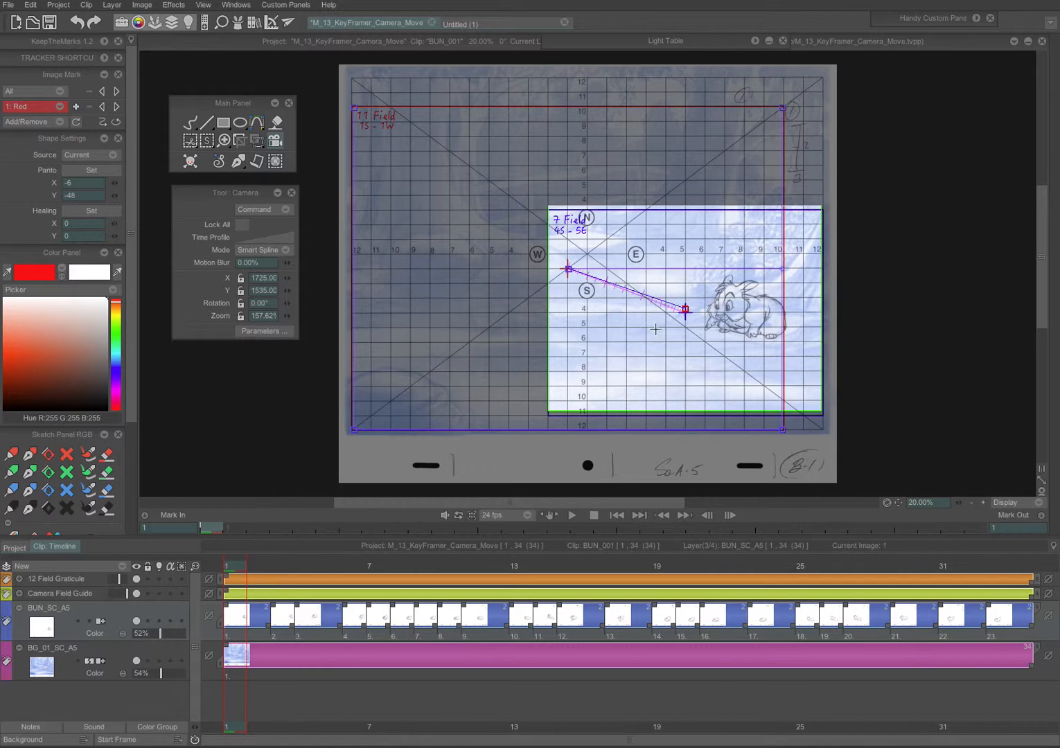
{"action": "left_click", "coordinate": [686, 311]}
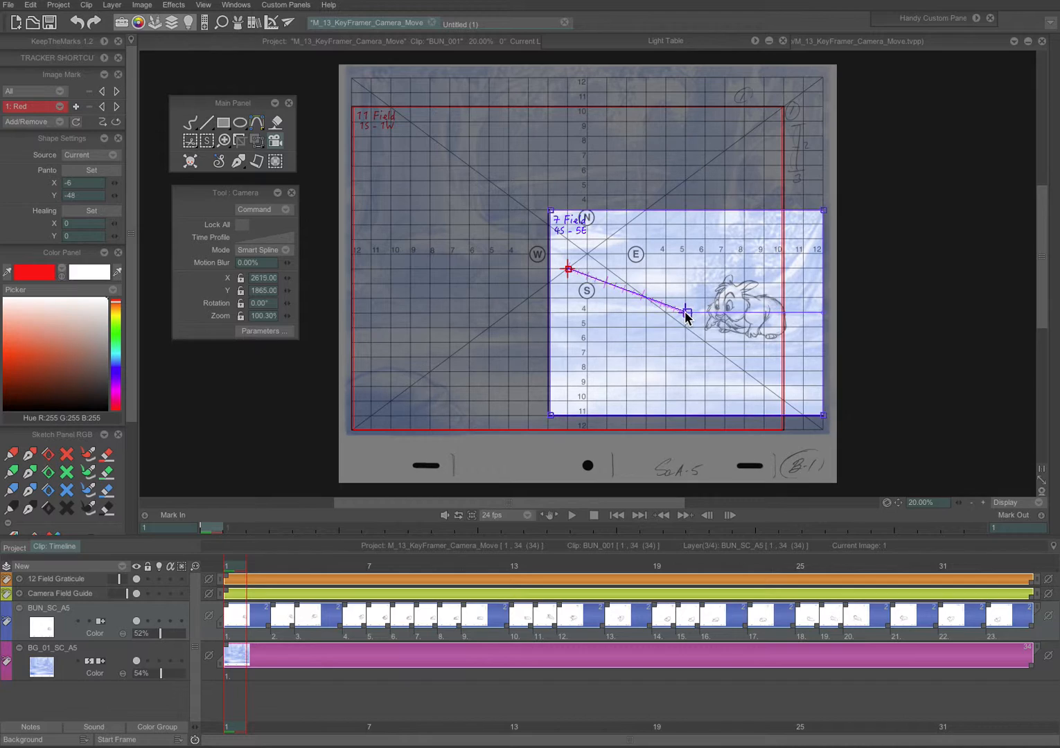
{"action": "left_click_drag", "start_coordinate": [684, 314], "coordinate": [685, 313]}
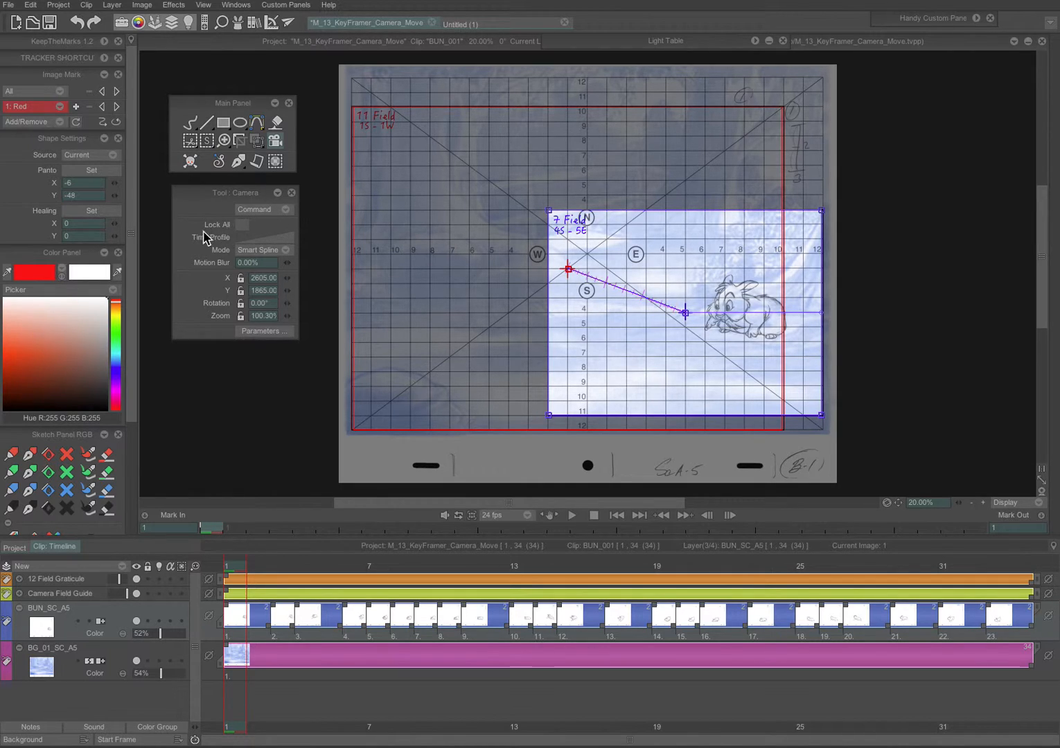
Step: Open the camera Time Profile window and enlarge it across the timeline
{"action": "mouse_move", "coordinate": [195, 193]}
{"action": "left_mouse_down"}
{"action": "mouse_move", "coordinate": [208, 189]}
{"action": "mouse_move", "coordinate": [186, 190]}
{"action": "mouse_move", "coordinate": [190, 199]}
{"action": "left_mouse_up"}
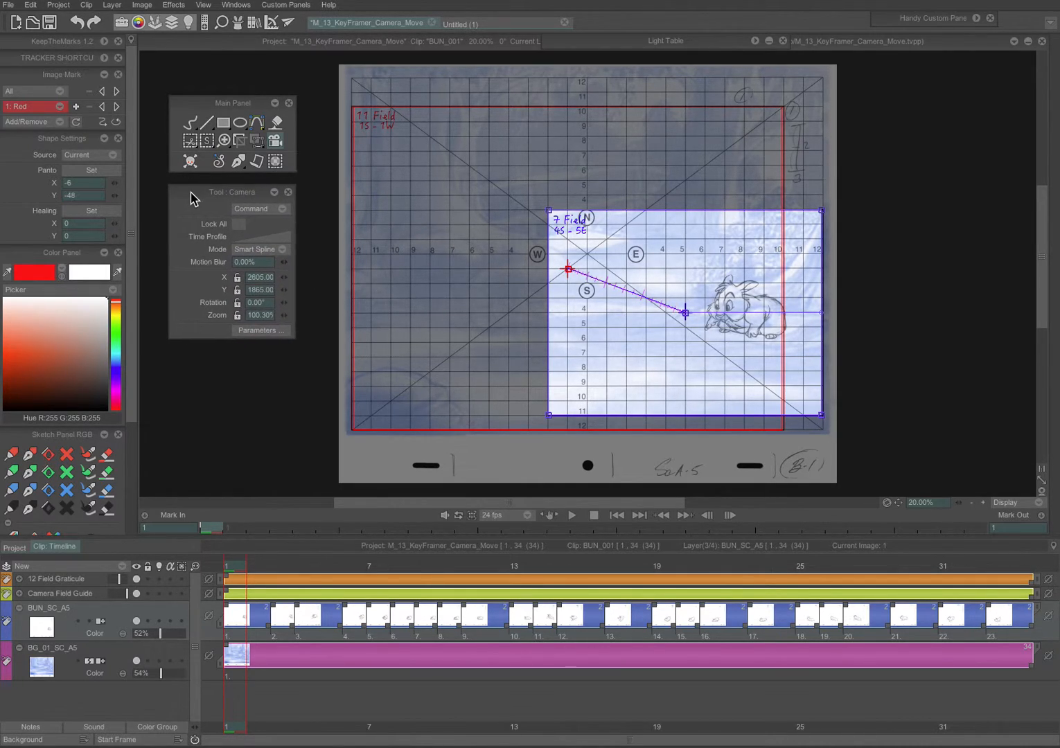
{"action": "left_click", "coordinate": [254, 237]}
{"action": "left_click_drag", "start_coordinate": [353, 234], "coordinate": [441, 533]}
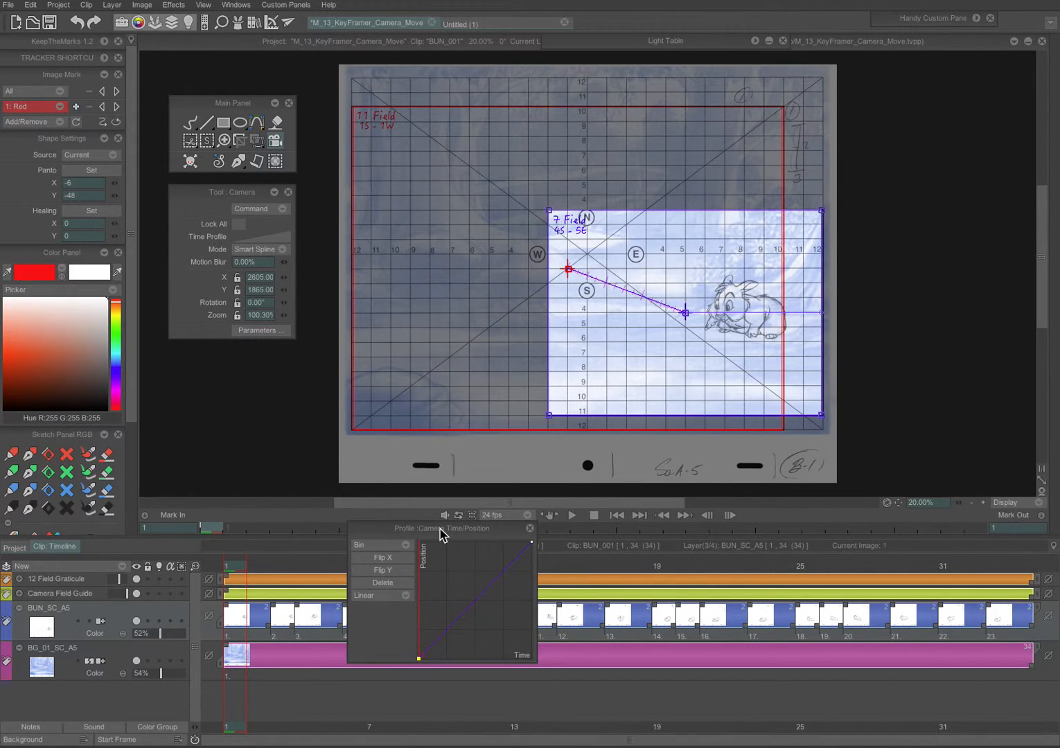
{"action": "left_click_drag", "start_coordinate": [537, 595], "coordinate": [953, 582]}
{"action": "left_click_drag", "start_coordinate": [514, 527], "coordinate": [445, 548]}
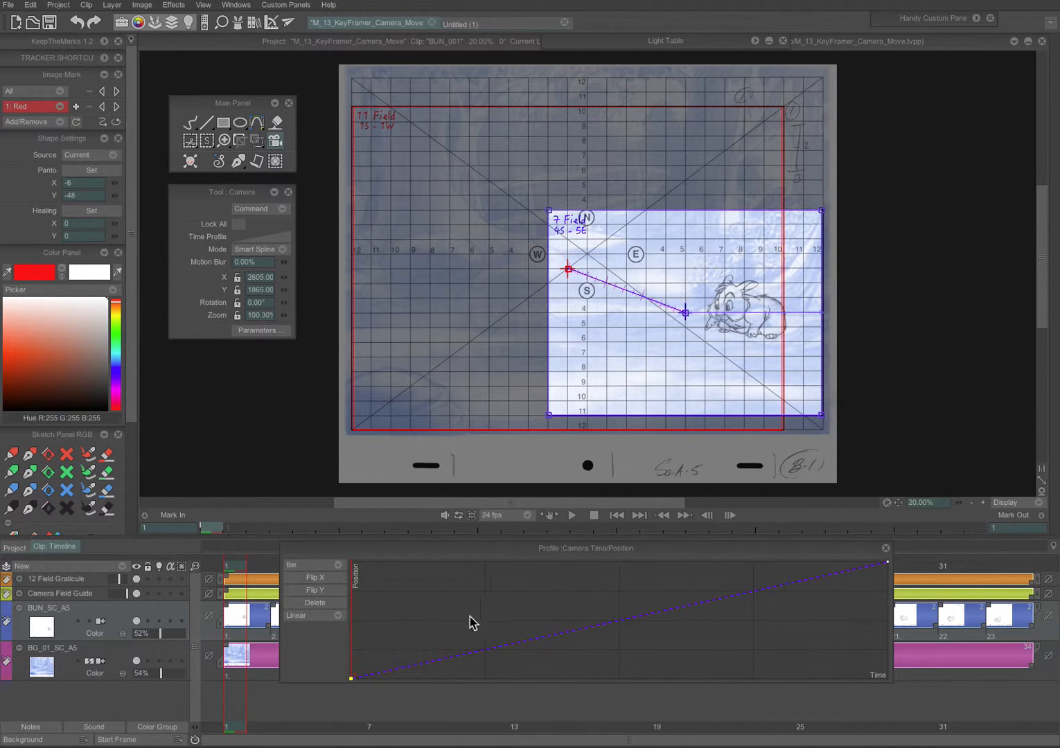
Step: Switch the camera time profile from Linear to Spline and add a control point to ease the curve
{"action": "left_click", "coordinate": [319, 622]}
{"action": "left_click", "coordinate": [357, 629]}
{"action": "left_click", "coordinate": [763, 579]}
{"action": "left_click_drag", "start_coordinate": [325, 547], "coordinate": [325, 576]}
{"action": "left_click_drag", "start_coordinate": [246, 568], "coordinate": [908, 596]}
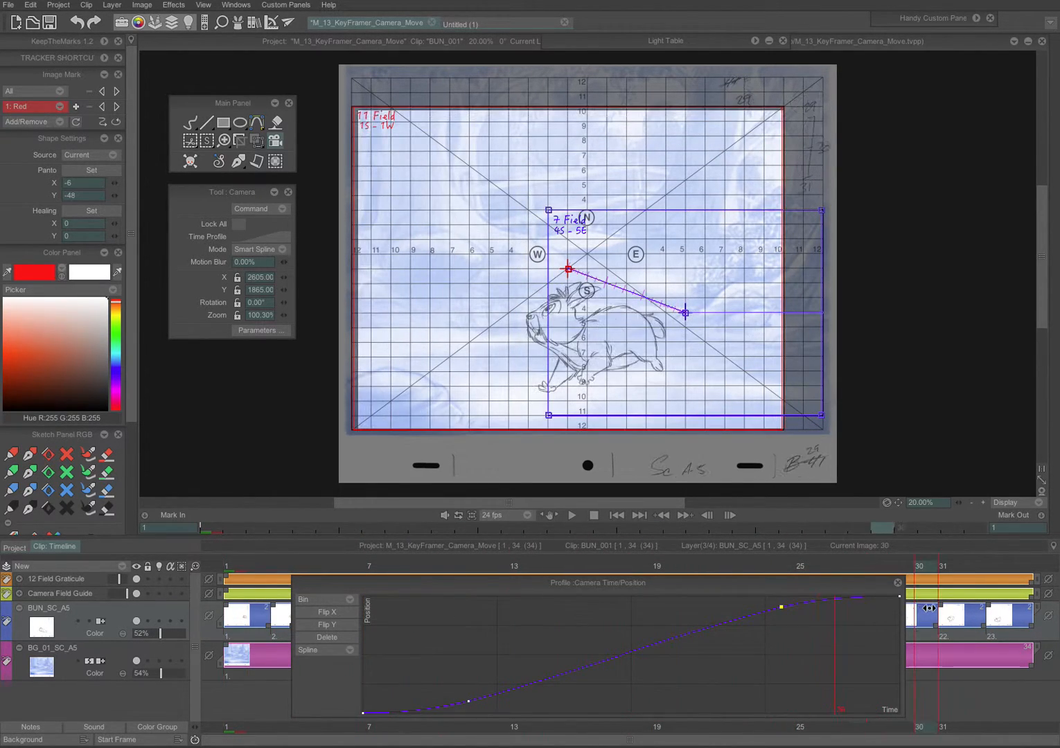
Step: Hide the 12 Field Graticule and Camera Field Guide layers and play back the camera move
{"action": "left_click", "coordinate": [136, 579]}
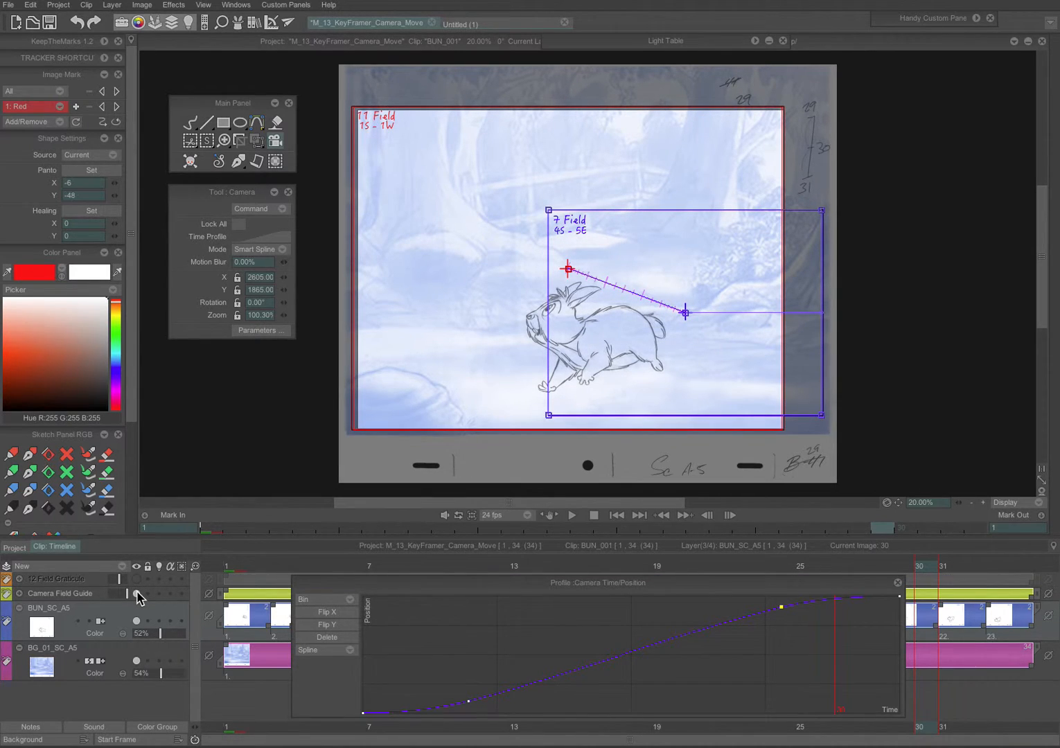
{"action": "left_click", "coordinate": [136, 594]}
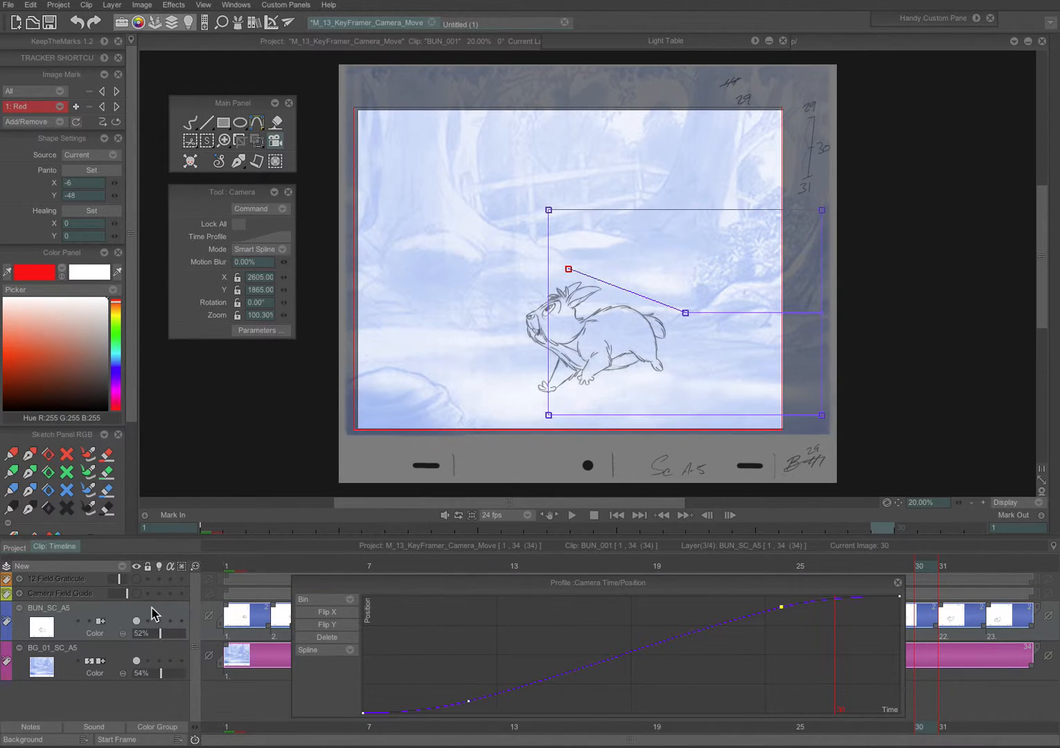
{"action": "left_click", "coordinate": [572, 516]}
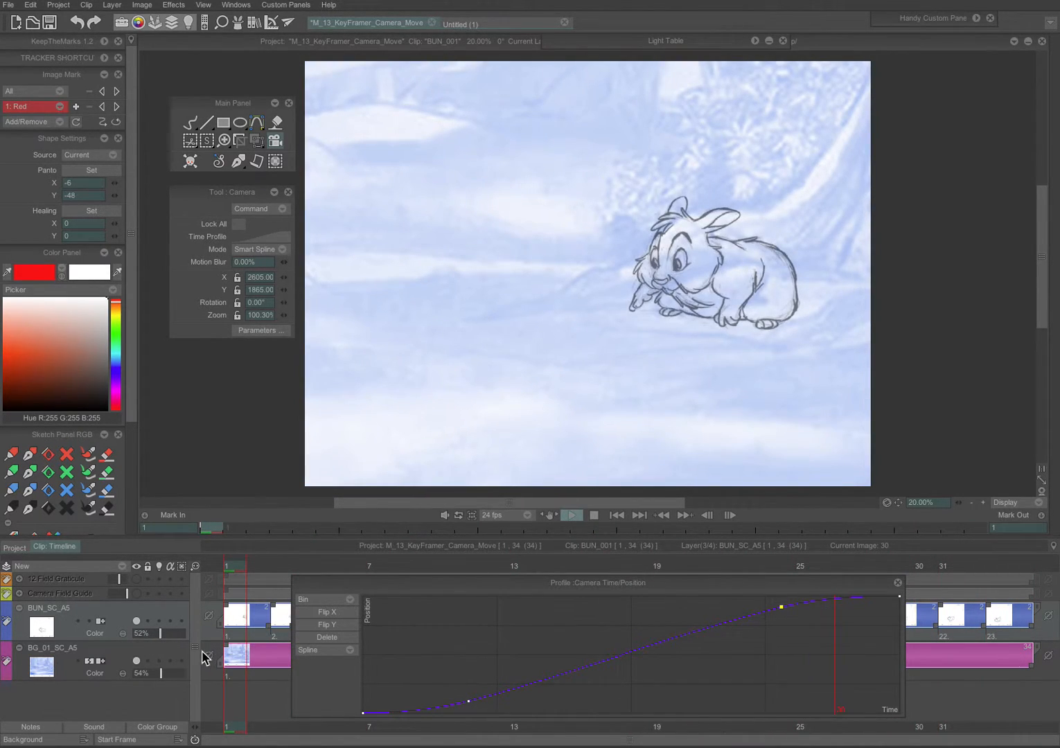
Step: Restore both drawing layers to 100% opacity and play back the animation again
{"action": "left_click_drag", "start_coordinate": [161, 675], "coordinate": [198, 682]}
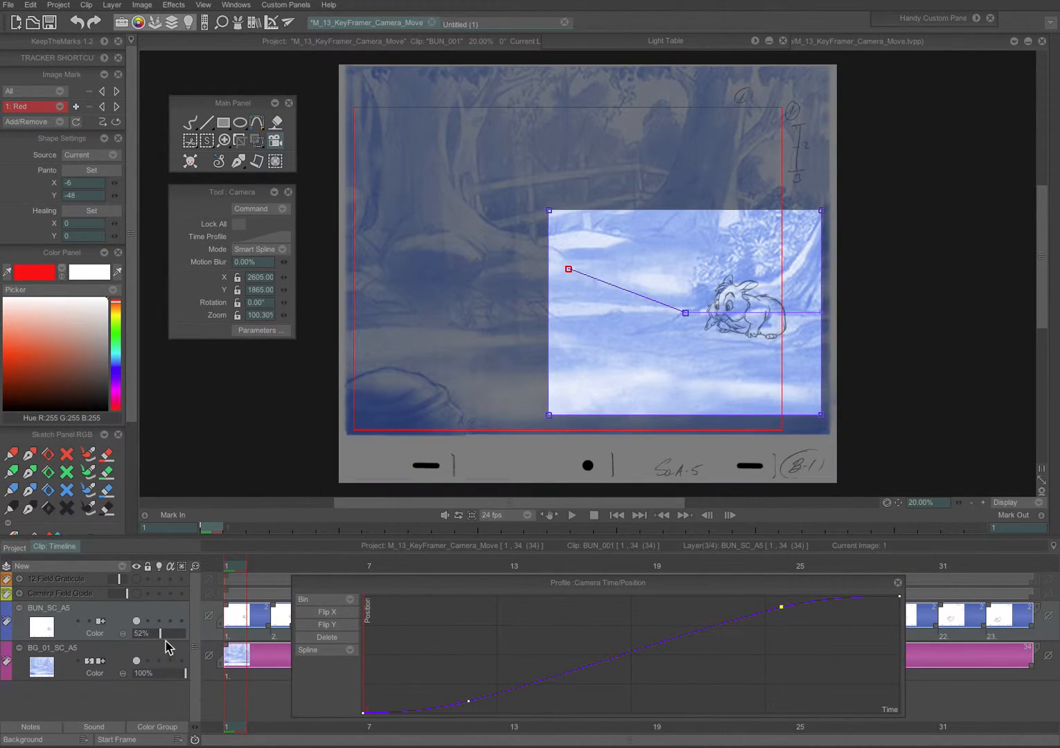
{"action": "left_click_drag", "start_coordinate": [171, 631], "coordinate": [374, 613]}
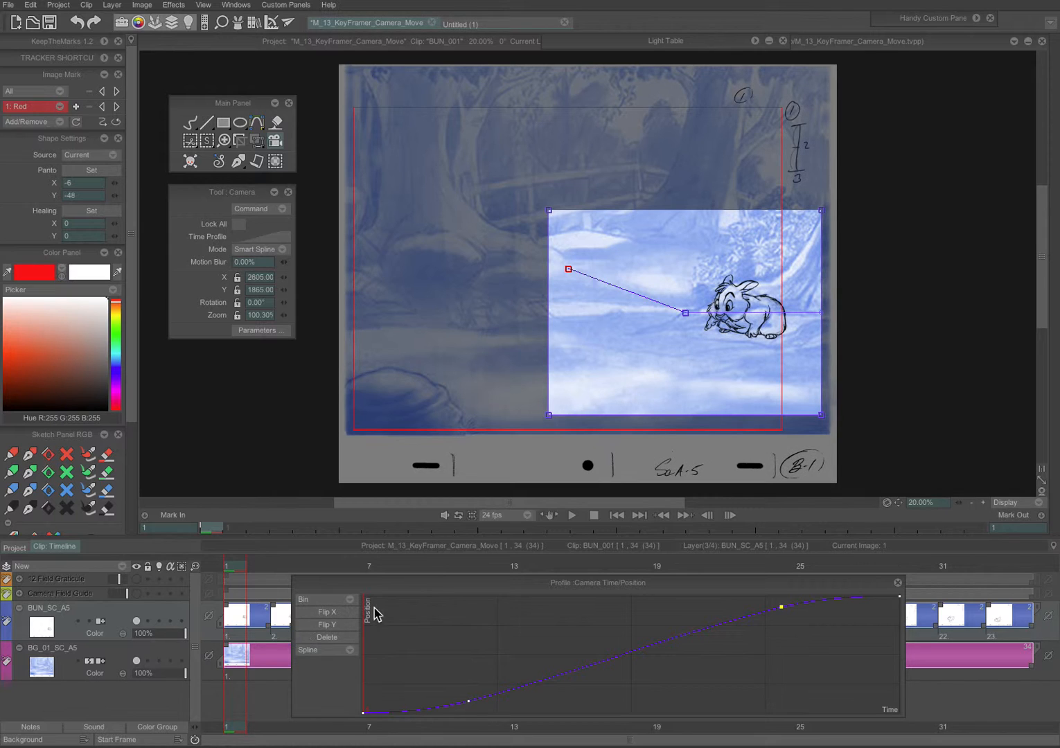
{"action": "left_click", "coordinate": [568, 517]}
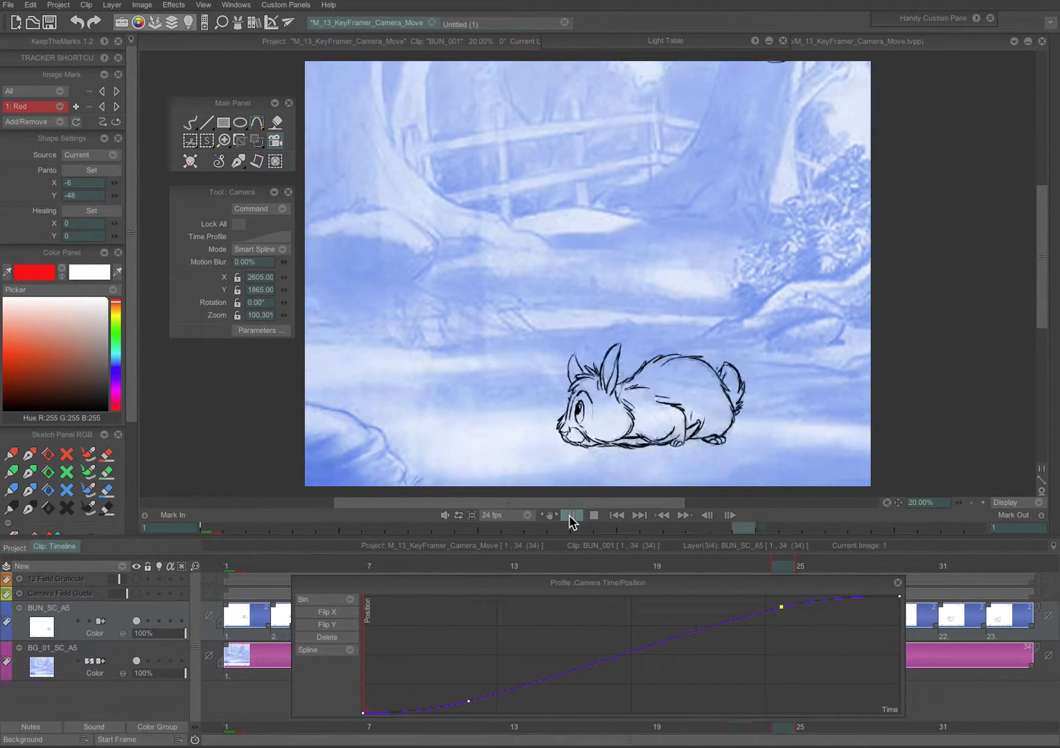
{"action": "left_click", "coordinate": [570, 517]}
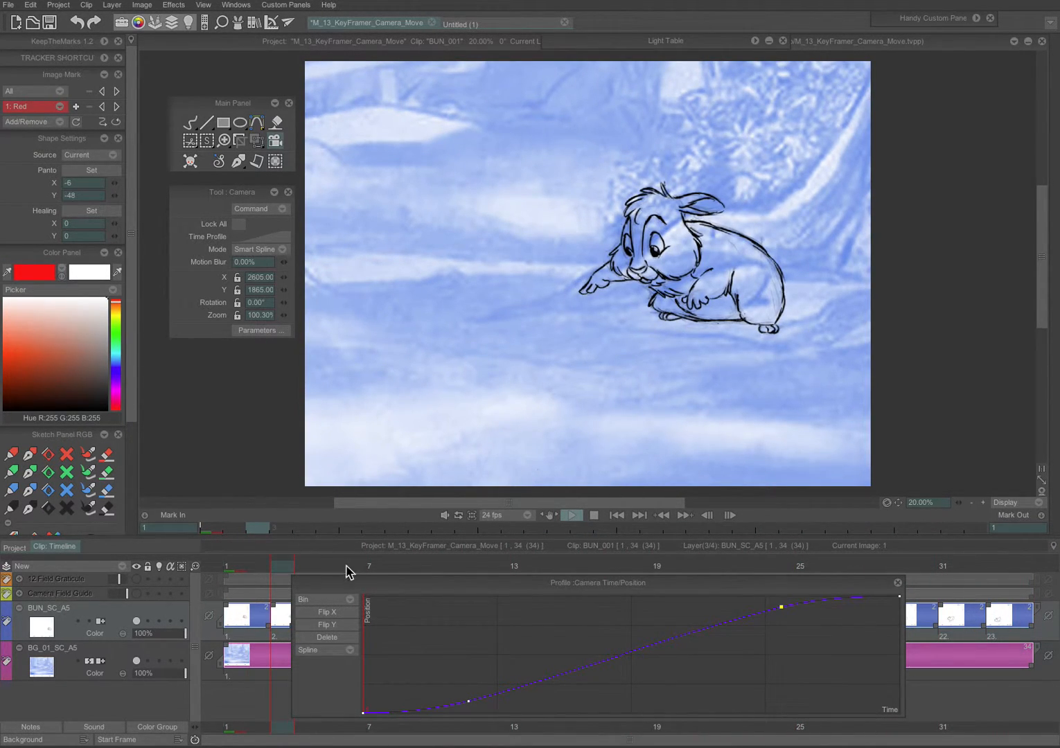
Step: Stop playback and open the Export Footage dialog for the clip
{"action": "left_click", "coordinate": [507, 610]}
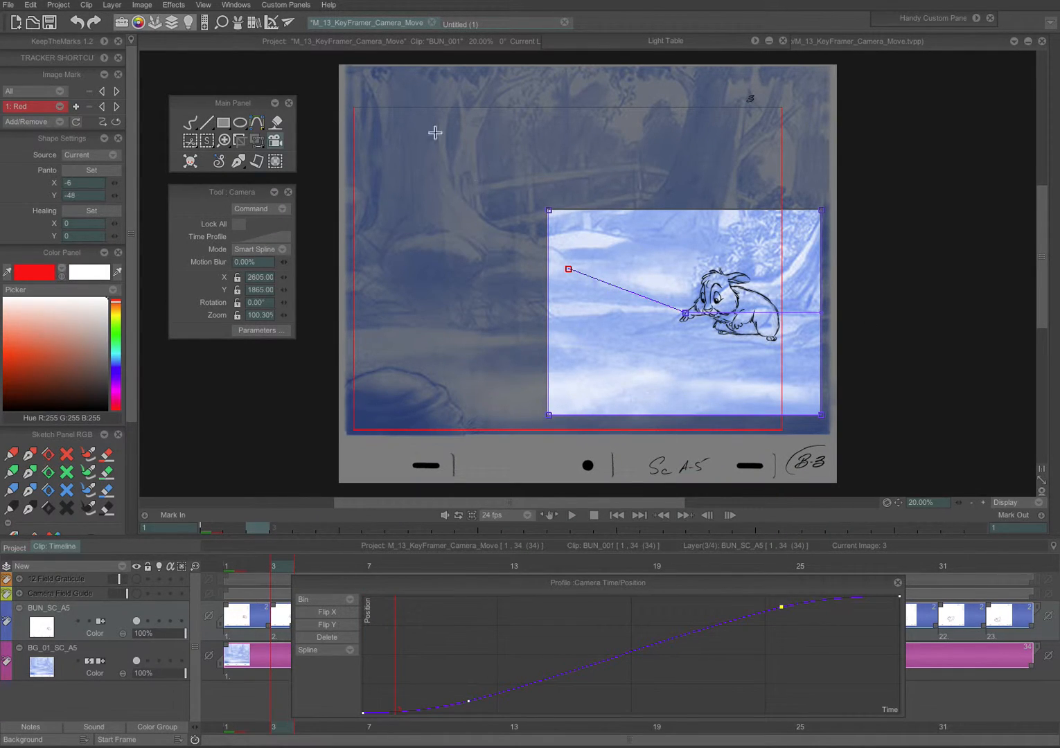
{"action": "left_click", "coordinate": [171, 1]}
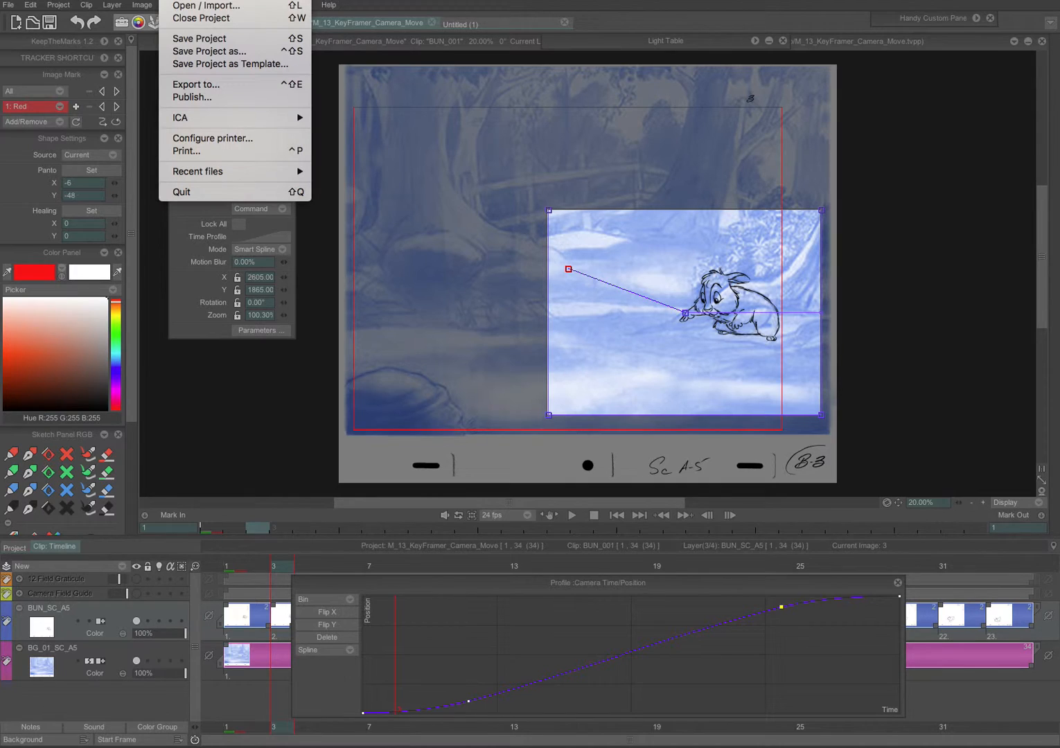
{"action": "left_click", "coordinate": [208, 90]}
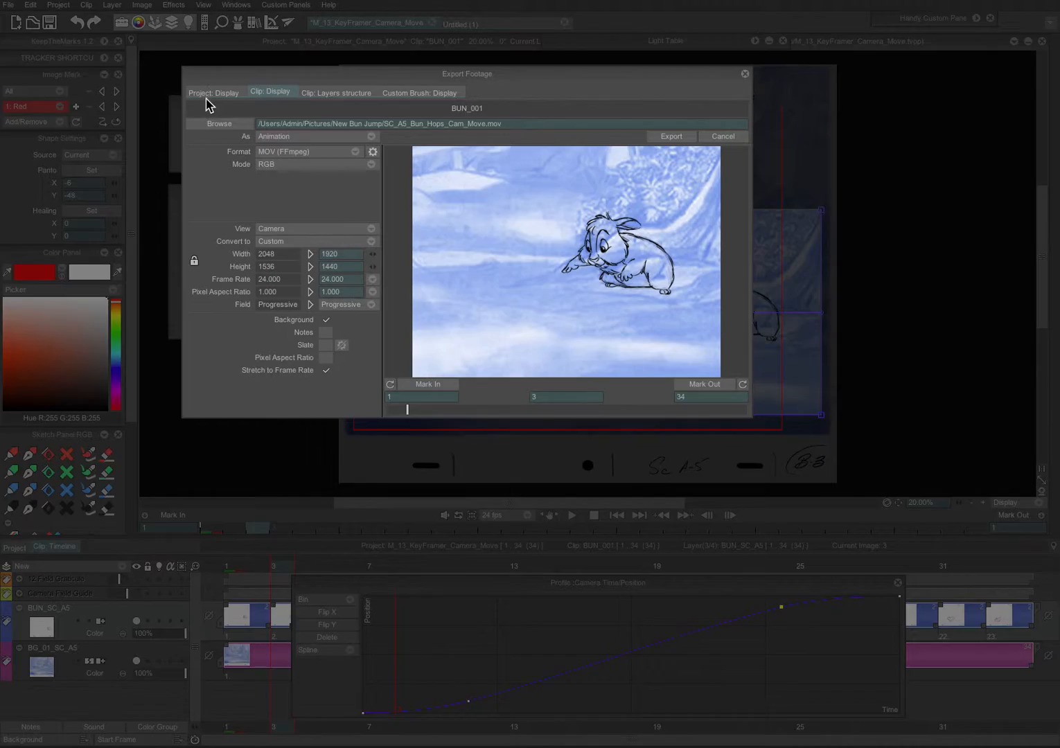
{"action": "left_click_drag", "start_coordinate": [351, 79], "coordinate": [422, 119]}
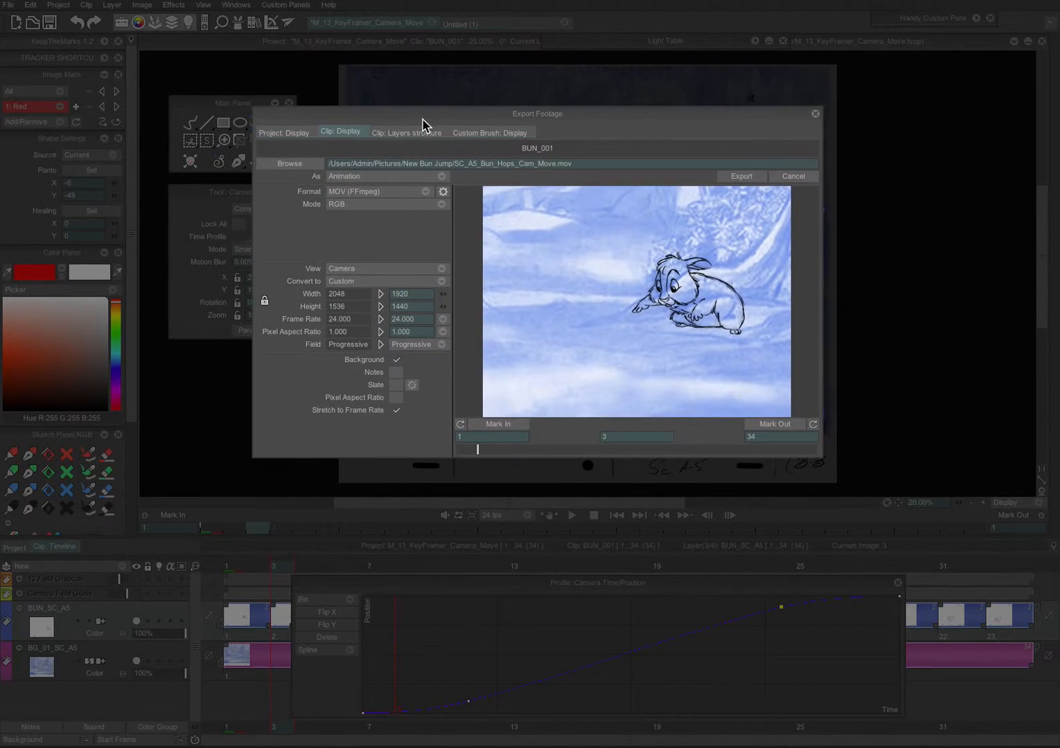
Step: Set the export's Convert to option to No Conversion
{"action": "left_click", "coordinate": [396, 282]}
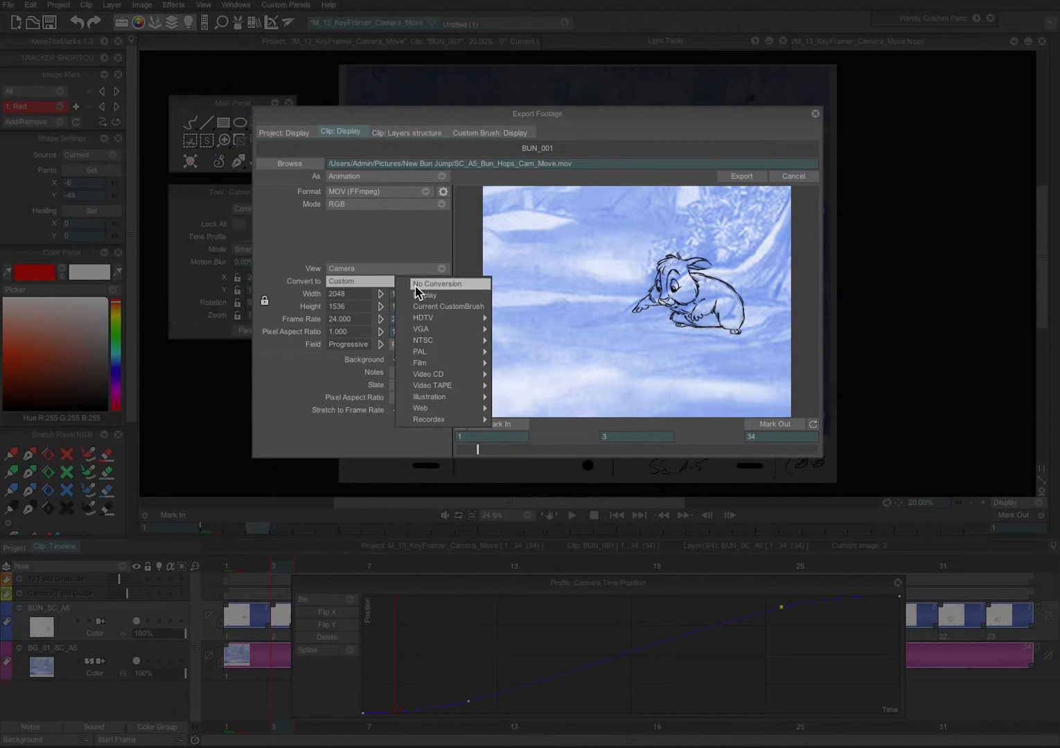
{"action": "left_click", "coordinate": [419, 289]}
Step: Preview the export in Project view, switch the view back to Camera, and scrub through the preview
{"action": "left_click", "coordinate": [338, 270]}
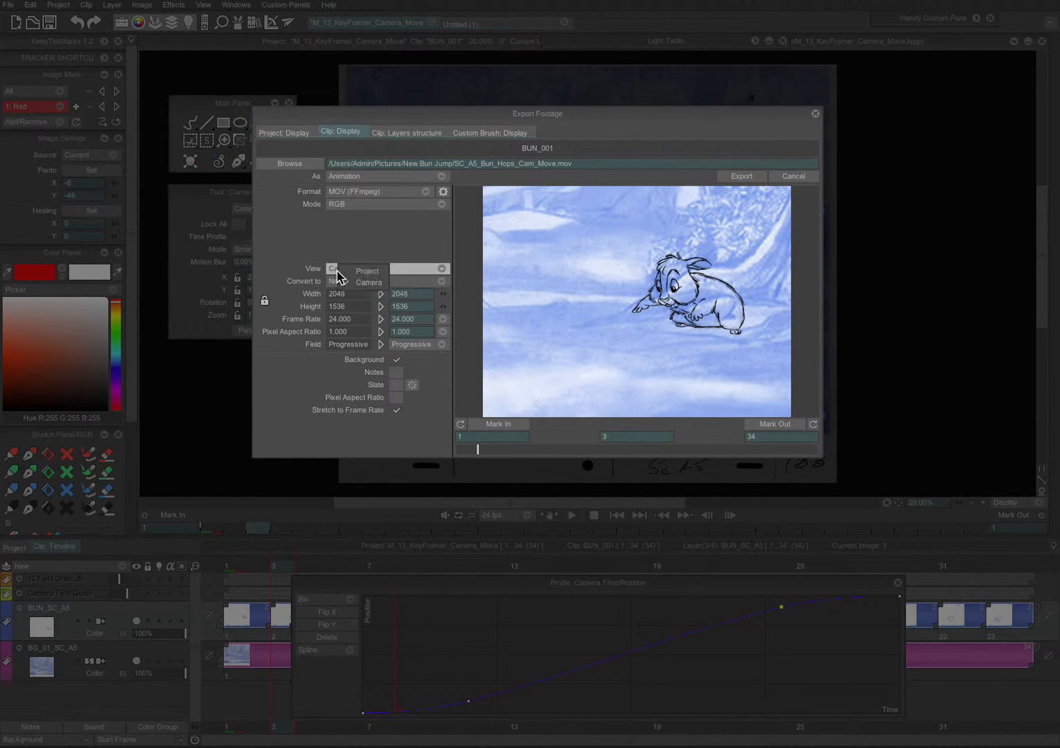
{"action": "left_click", "coordinate": [368, 272]}
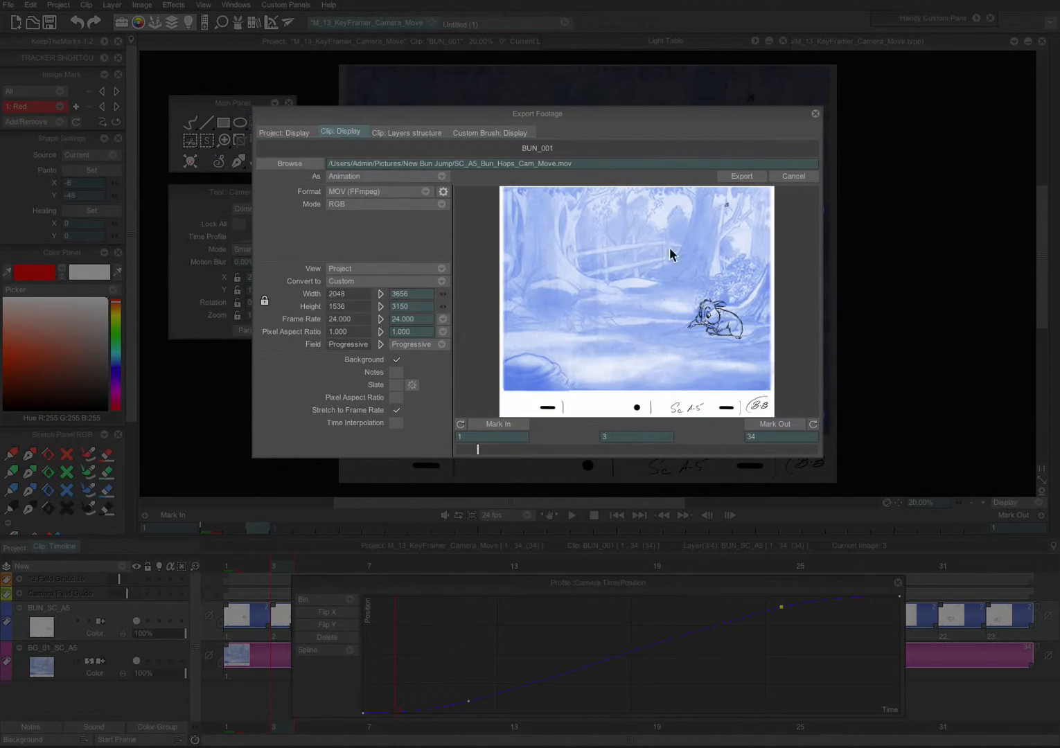
{"action": "mouse_move", "coordinate": [527, 451]}
{"action": "left_mouse_down"}
{"action": "mouse_move", "coordinate": [762, 450]}
{"action": "mouse_move", "coordinate": [568, 454]}
{"action": "mouse_move", "coordinate": [465, 471]}
{"action": "left_mouse_up"}
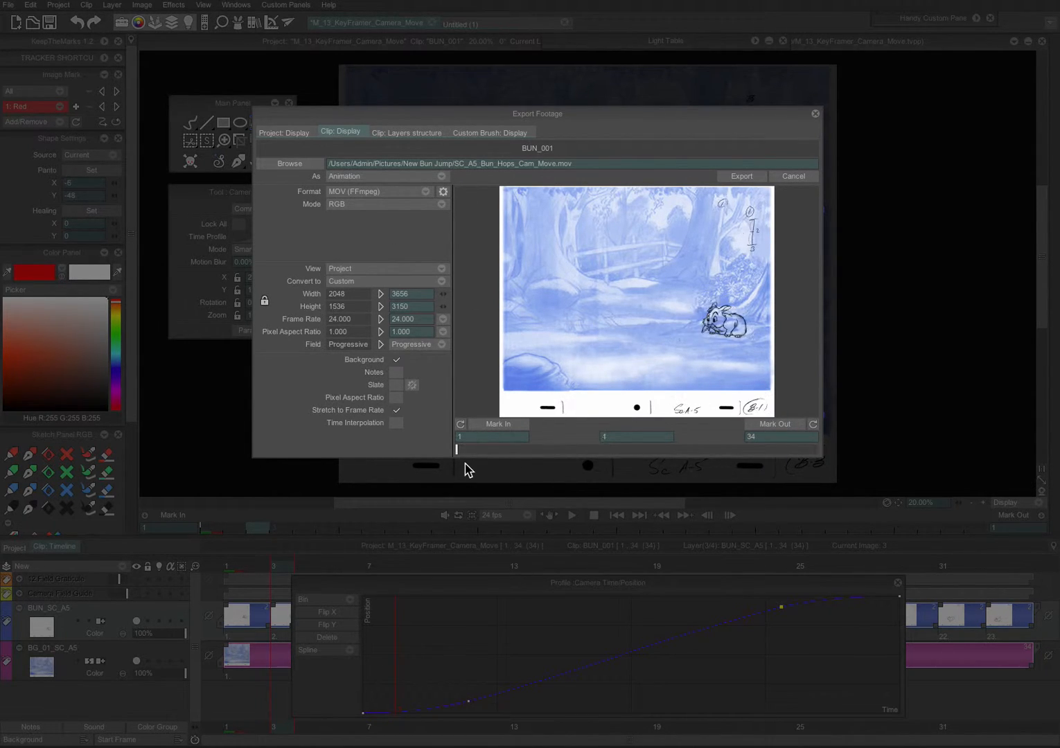
{"action": "left_click", "coordinate": [366, 275]}
{"action": "left_click", "coordinate": [392, 283]}
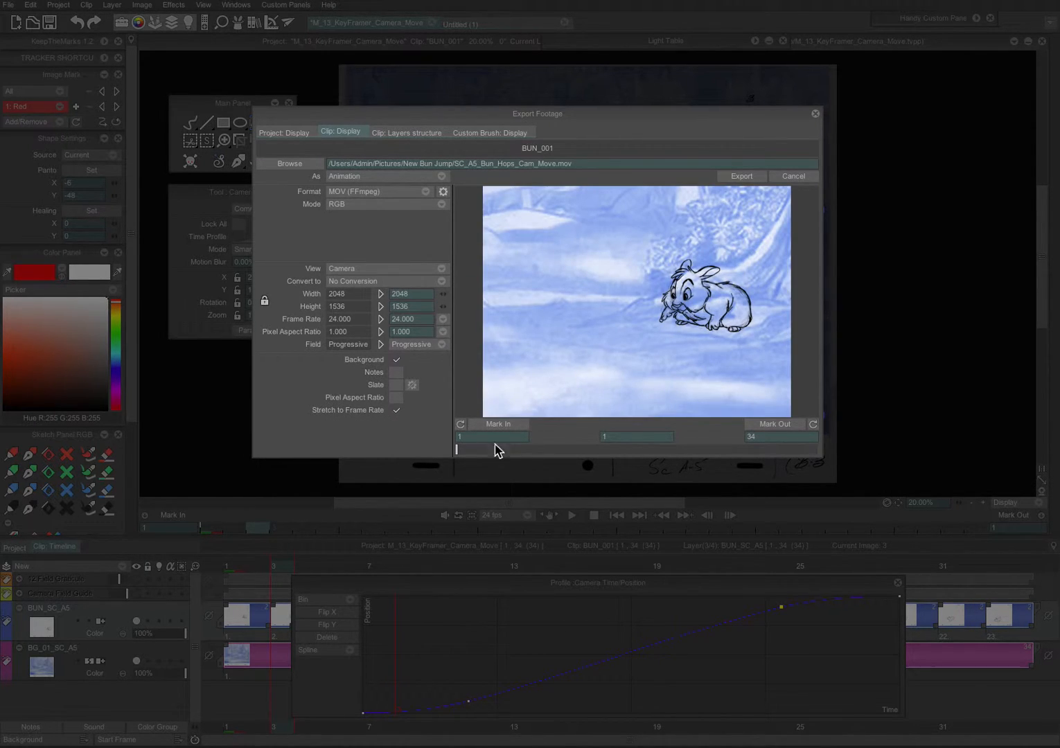
{"action": "mouse_move", "coordinate": [456, 452]}
{"action": "left_mouse_down"}
{"action": "mouse_move", "coordinate": [604, 450]}
{"action": "mouse_move", "coordinate": [807, 473]}
{"action": "mouse_move", "coordinate": [468, 458]}
{"action": "left_mouse_up"}
{"action": "left_click_drag", "start_coordinate": [565, 115], "coordinate": [616, 119]}
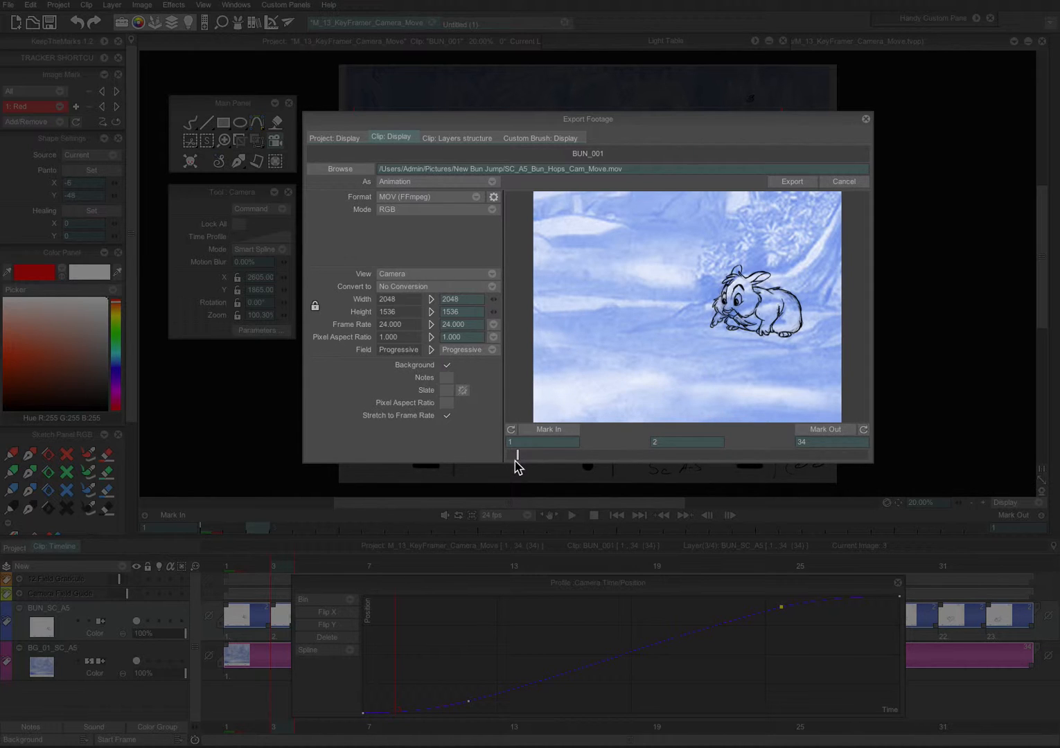
{"action": "left_click_drag", "start_coordinate": [515, 458], "coordinate": [481, 461]}
Step: Switch the export format to AVI (Internal) and back to MOV (FFmpeg)
{"action": "left_click", "coordinate": [432, 198]}
{"action": "left_click", "coordinate": [452, 201]}
{"action": "left_click", "coordinate": [426, 199]}
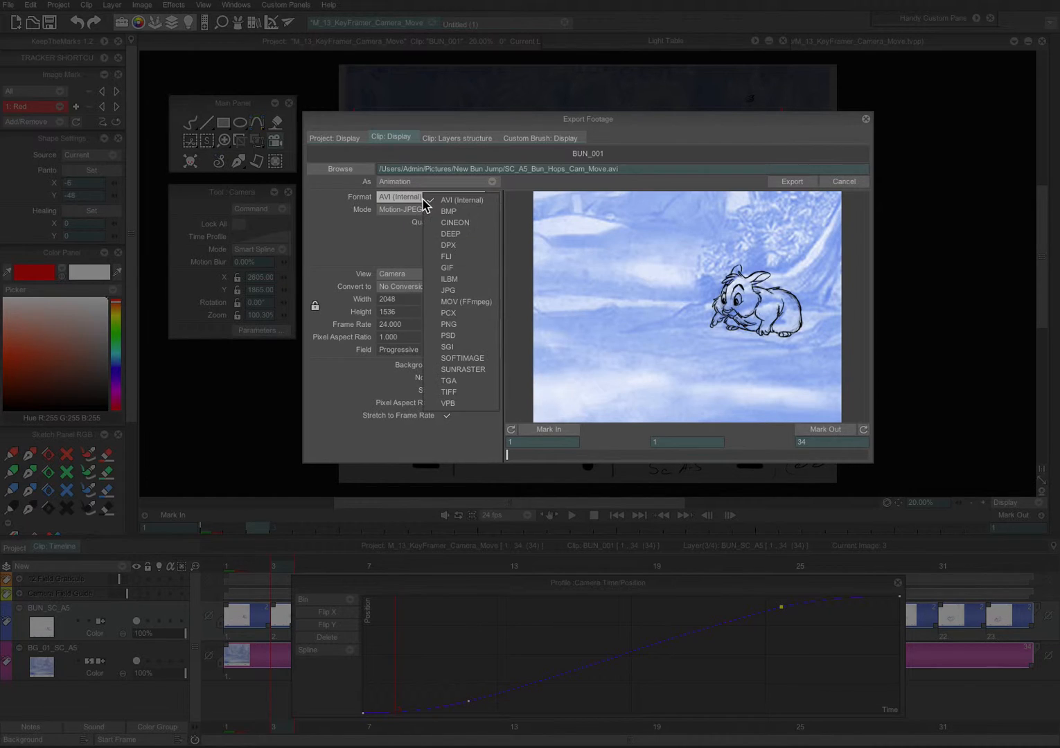
{"action": "left_click", "coordinate": [488, 305]}
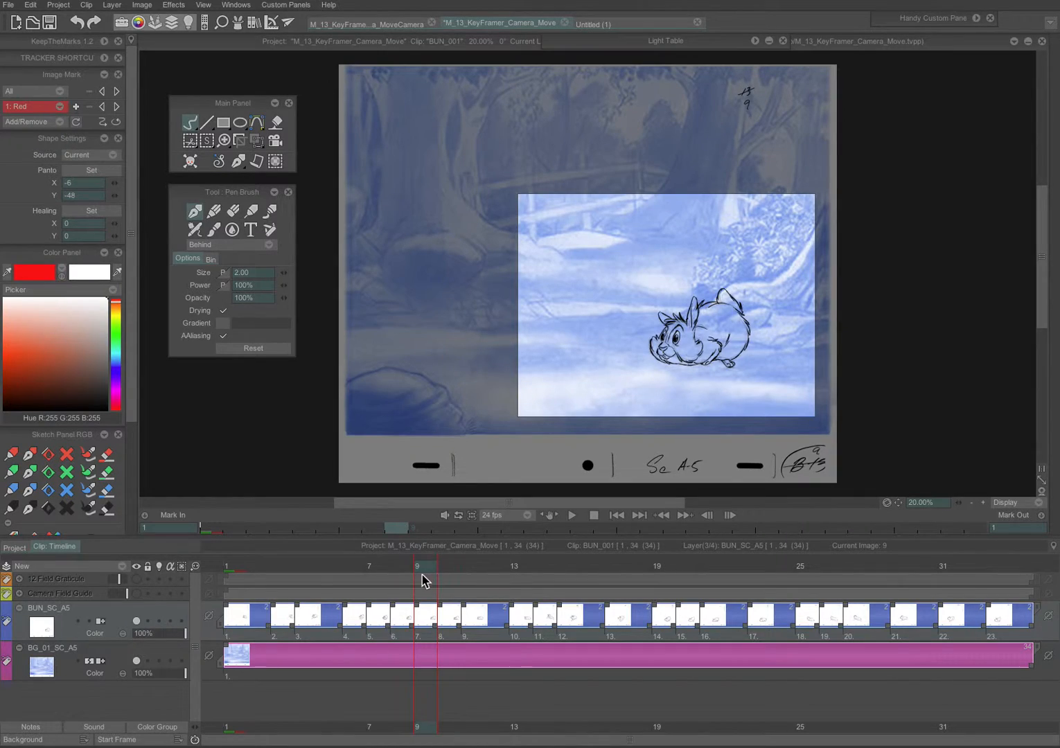
Step: With the Camera tool, add a camera keyframe at frame 14 zoomed to about 127%
{"action": "mouse_move", "coordinate": [421, 574]}
{"action": "left_mouse_down"}
{"action": "mouse_move", "coordinate": [236, 566]}
{"action": "mouse_move", "coordinate": [526, 575]}
{"action": "mouse_move", "coordinate": [281, 595]}
{"action": "left_mouse_up"}
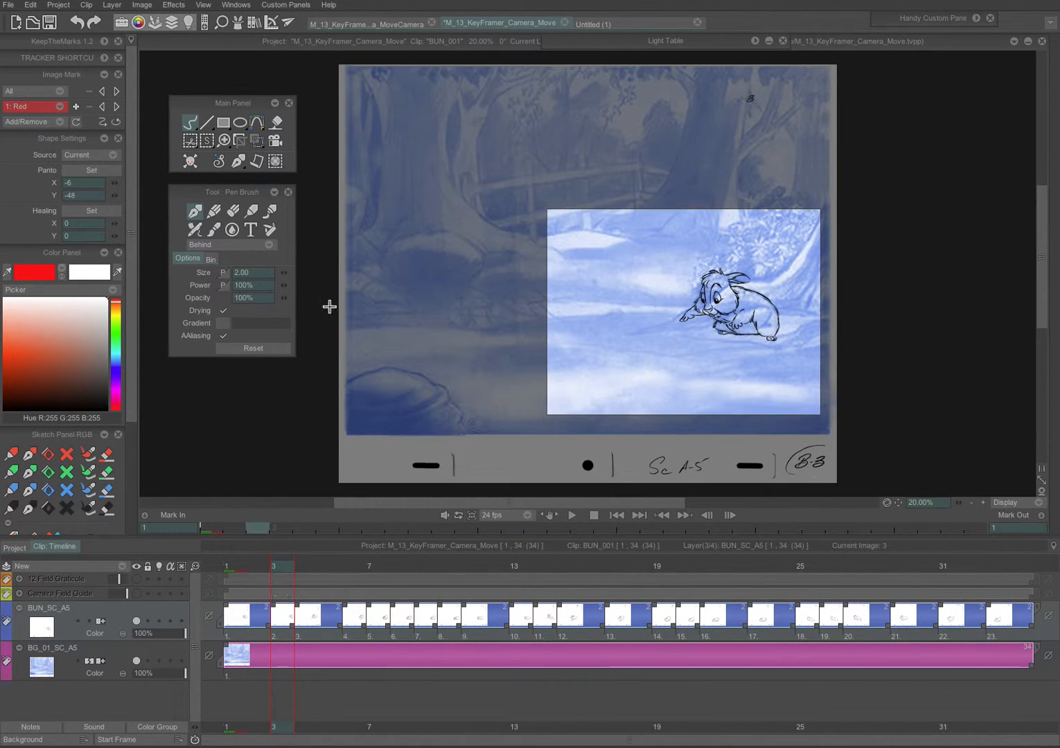
{"action": "left_click", "coordinate": [275, 140]}
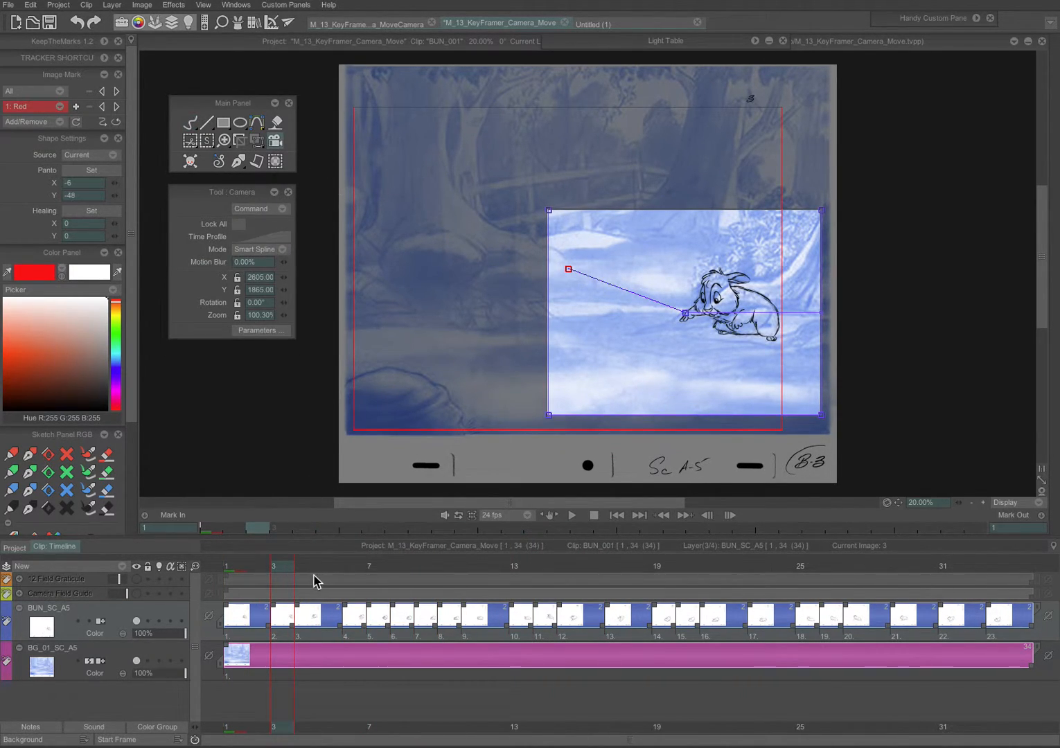
{"action": "left_click_drag", "start_coordinate": [281, 566], "coordinate": [544, 566]}
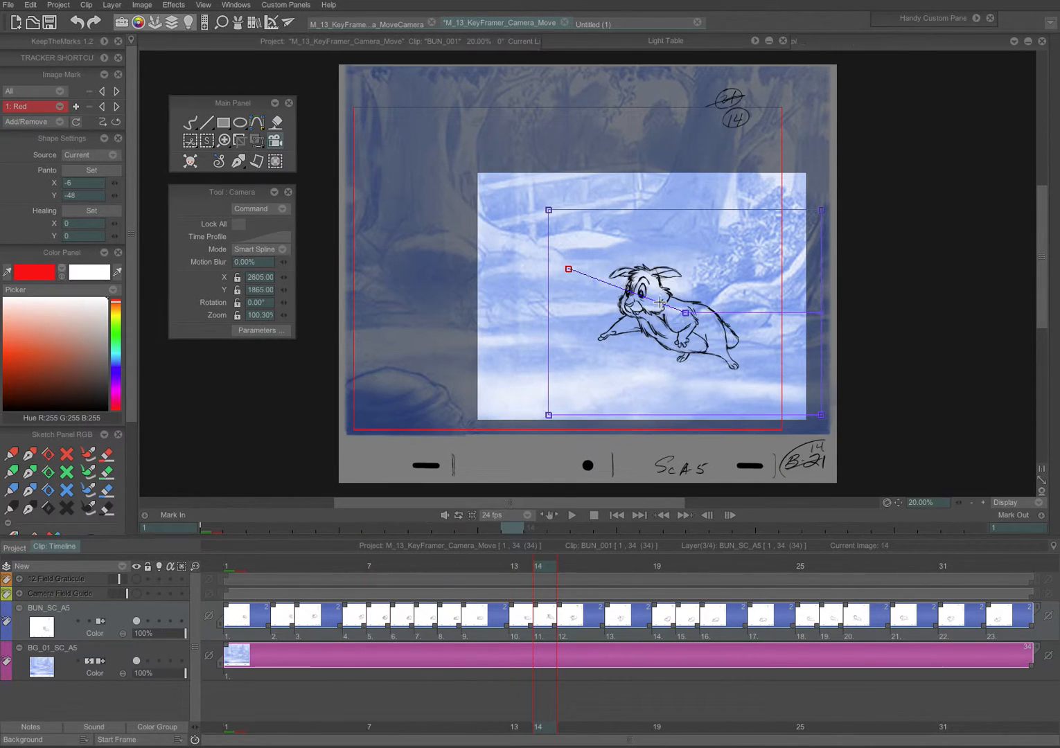
{"action": "left_click_drag", "start_coordinate": [626, 292], "coordinate": [623, 276]}
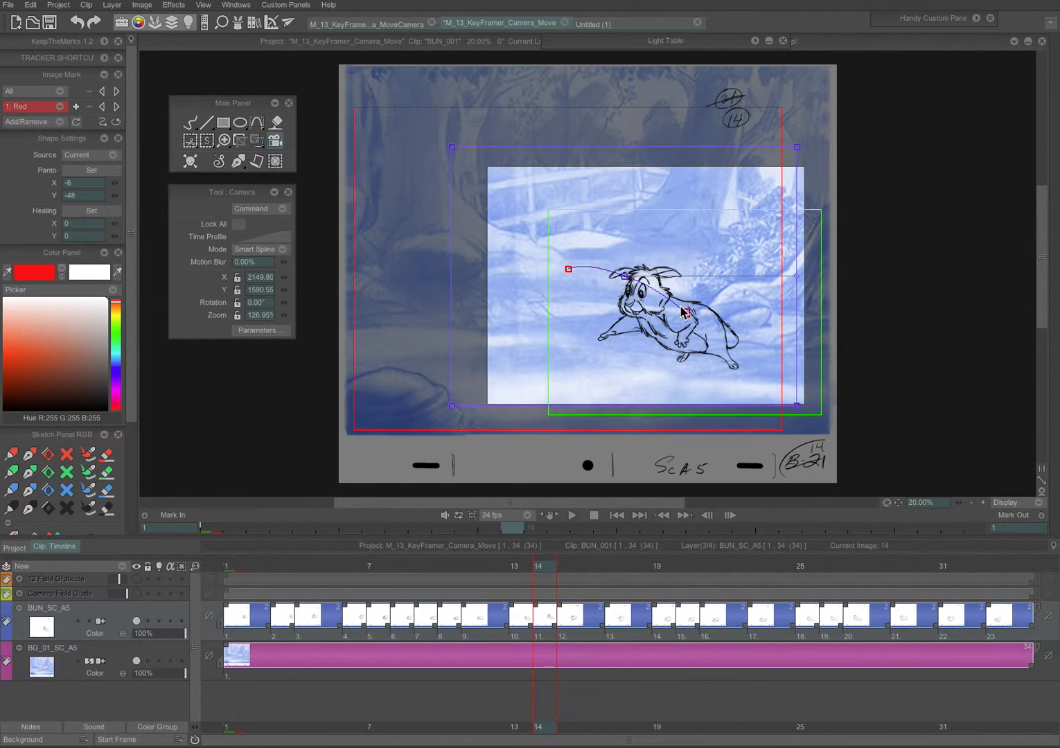
Step: Lower the camera position at frame 18 and play back the camera move
{"action": "mouse_move", "coordinate": [537, 564]}
{"action": "left_mouse_down"}
{"action": "mouse_move", "coordinate": [341, 584]}
{"action": "mouse_move", "coordinate": [944, 519]}
{"action": "mouse_move", "coordinate": [780, 528]}
{"action": "left_mouse_up"}
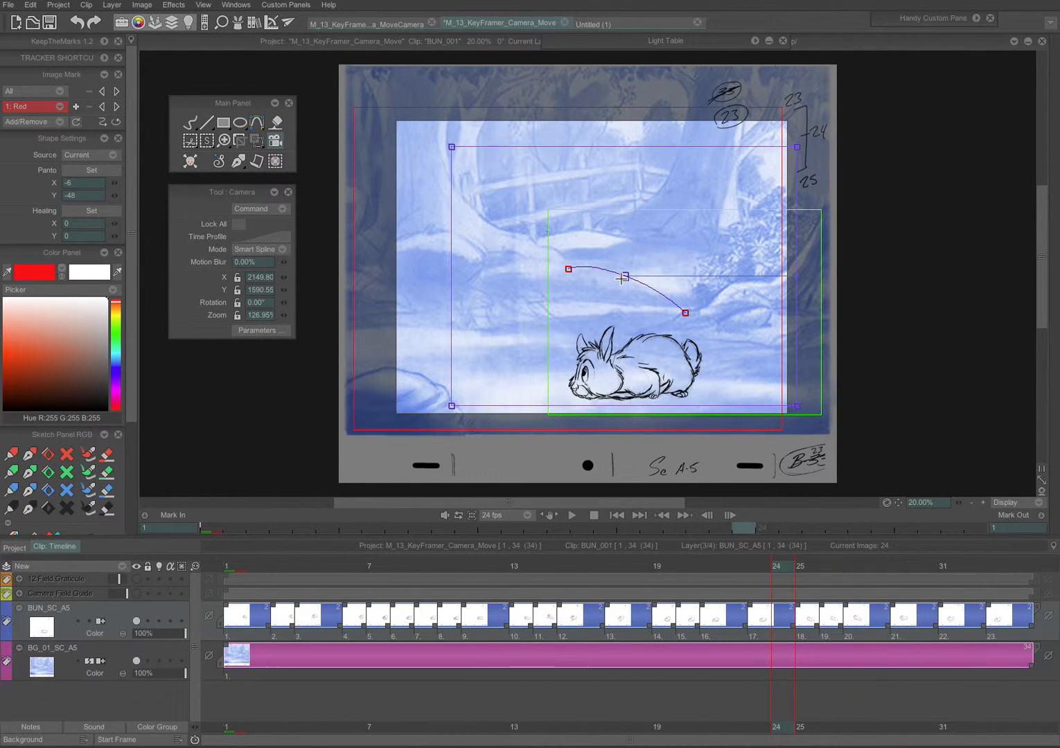
{"action": "mouse_move", "coordinate": [775, 571]}
{"action": "left_mouse_down"}
{"action": "mouse_move", "coordinate": [599, 585]}
{"action": "mouse_move", "coordinate": [645, 563]}
{"action": "left_mouse_up"}
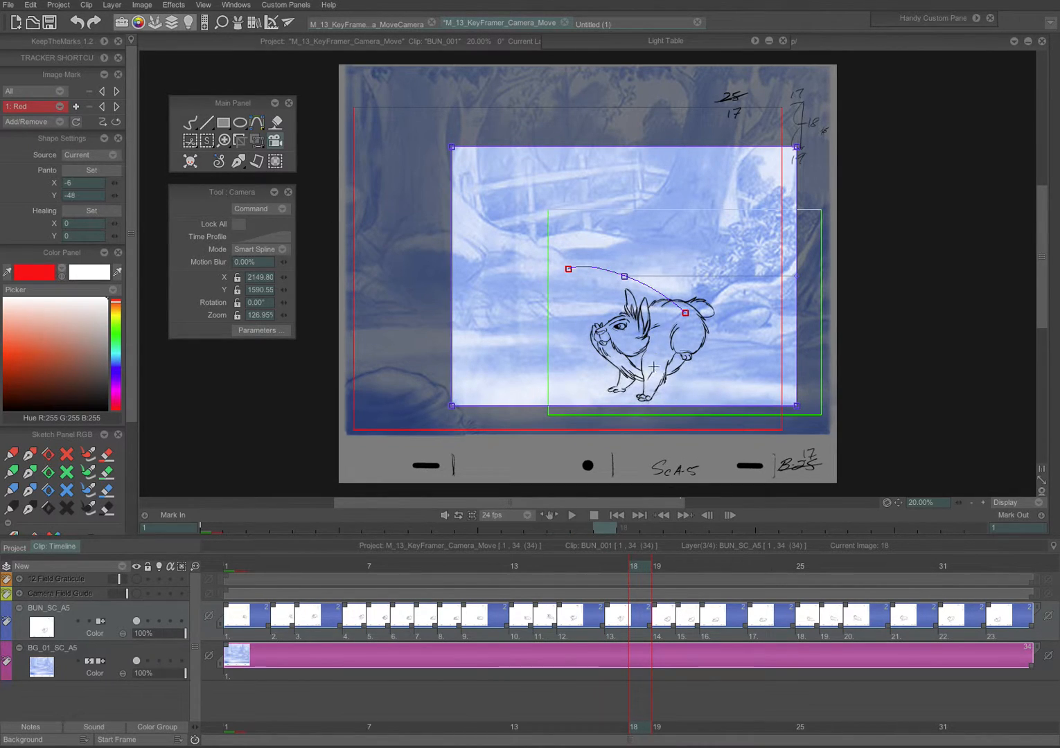
{"action": "left_click_drag", "start_coordinate": [624, 276], "coordinate": [622, 296]}
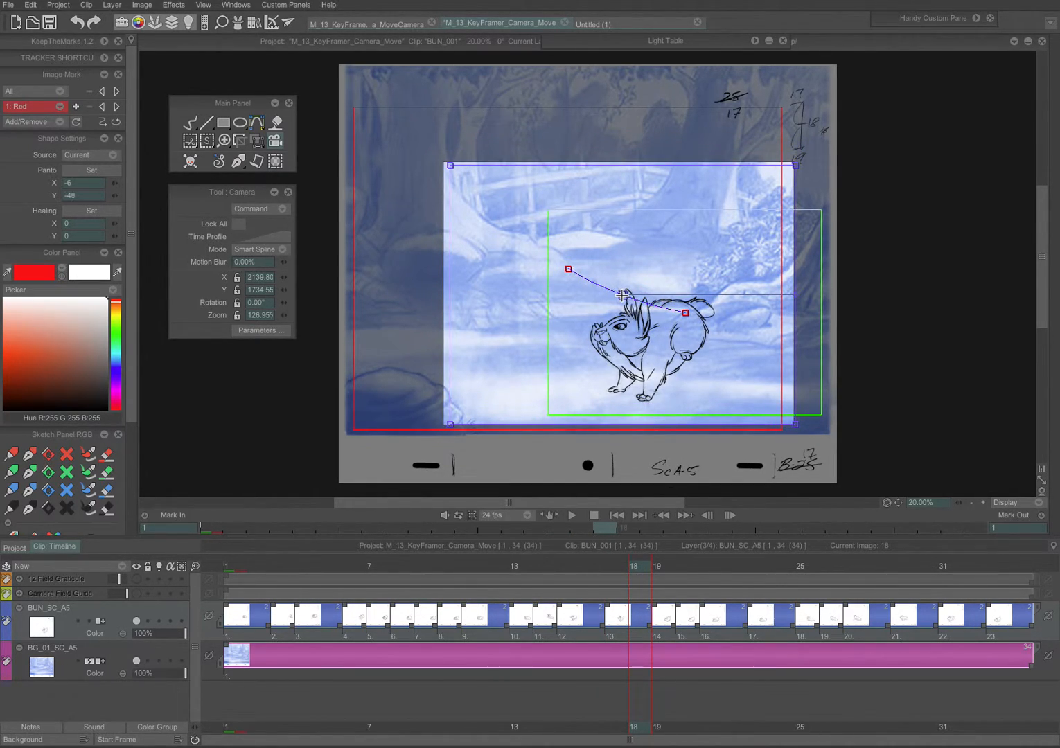
{"action": "left_click", "coordinate": [570, 516]}
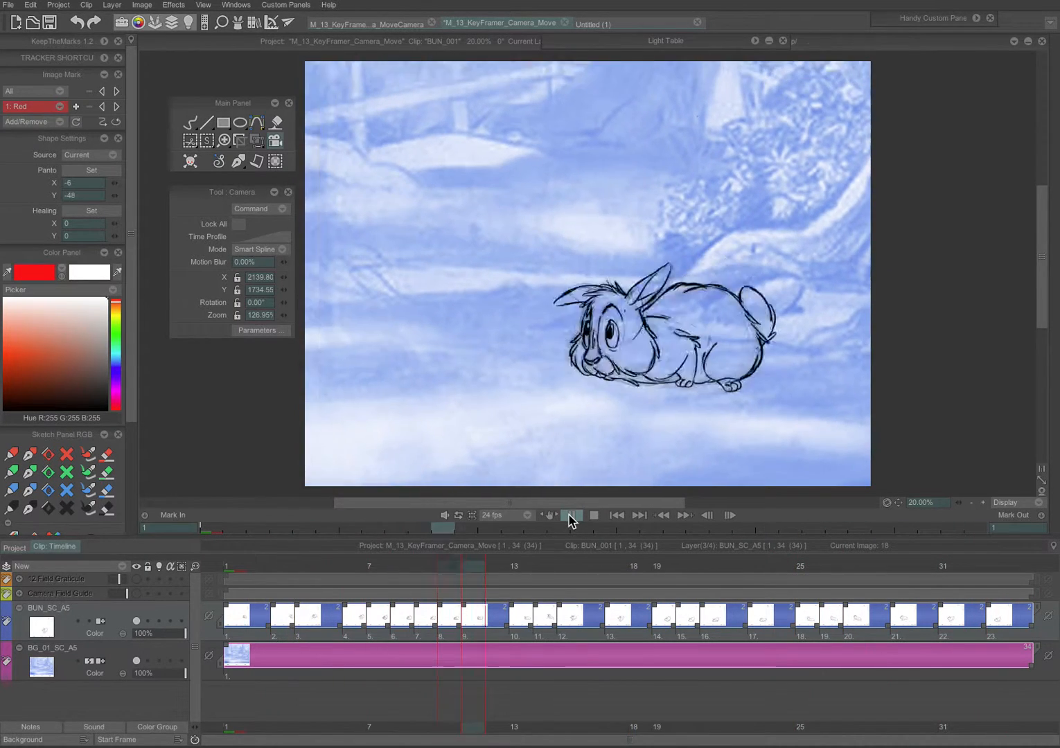
{"action": "left_click", "coordinate": [570, 517]}
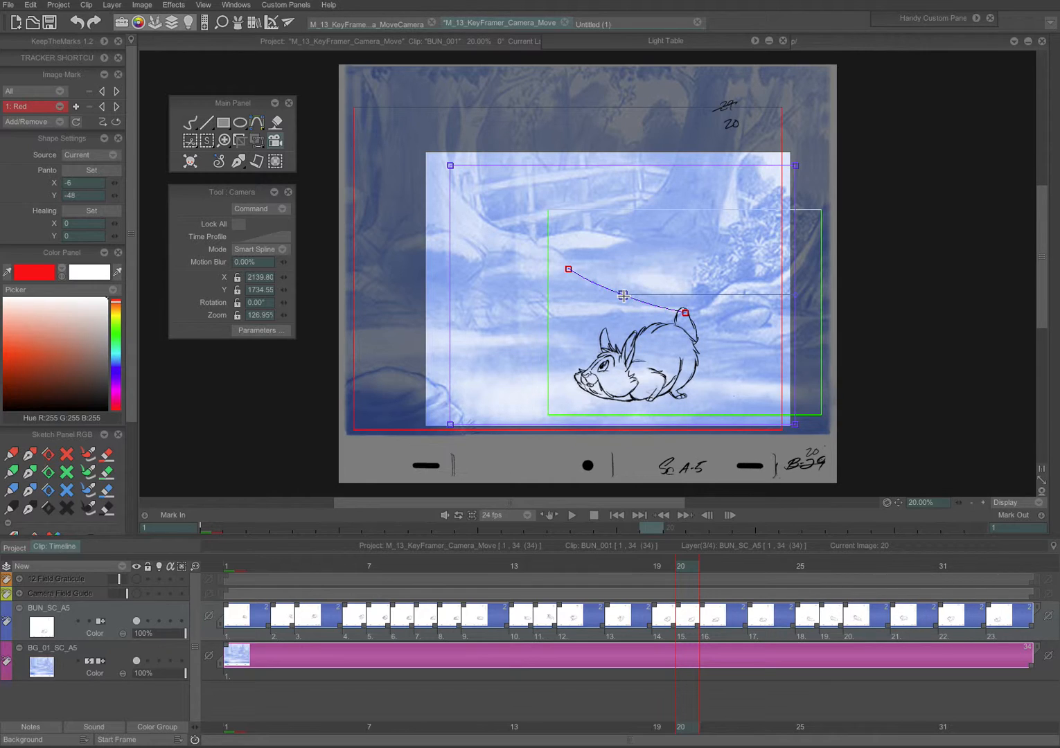
Step: Move the camera point lower at frame 20 and play back the move again
{"action": "left_click_drag", "start_coordinate": [621, 295], "coordinate": [625, 309]}
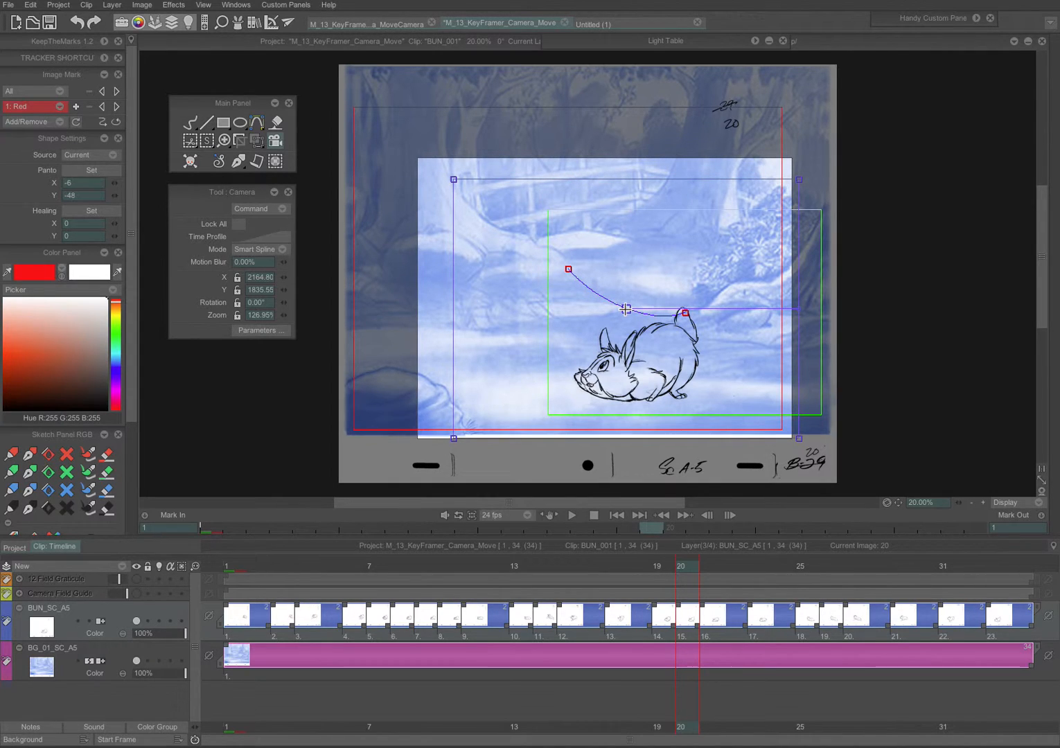
{"action": "mouse_move", "coordinate": [684, 572]}
{"action": "left_mouse_down"}
{"action": "mouse_move", "coordinate": [391, 554]}
{"action": "mouse_move", "coordinate": [616, 531]}
{"action": "left_mouse_up"}
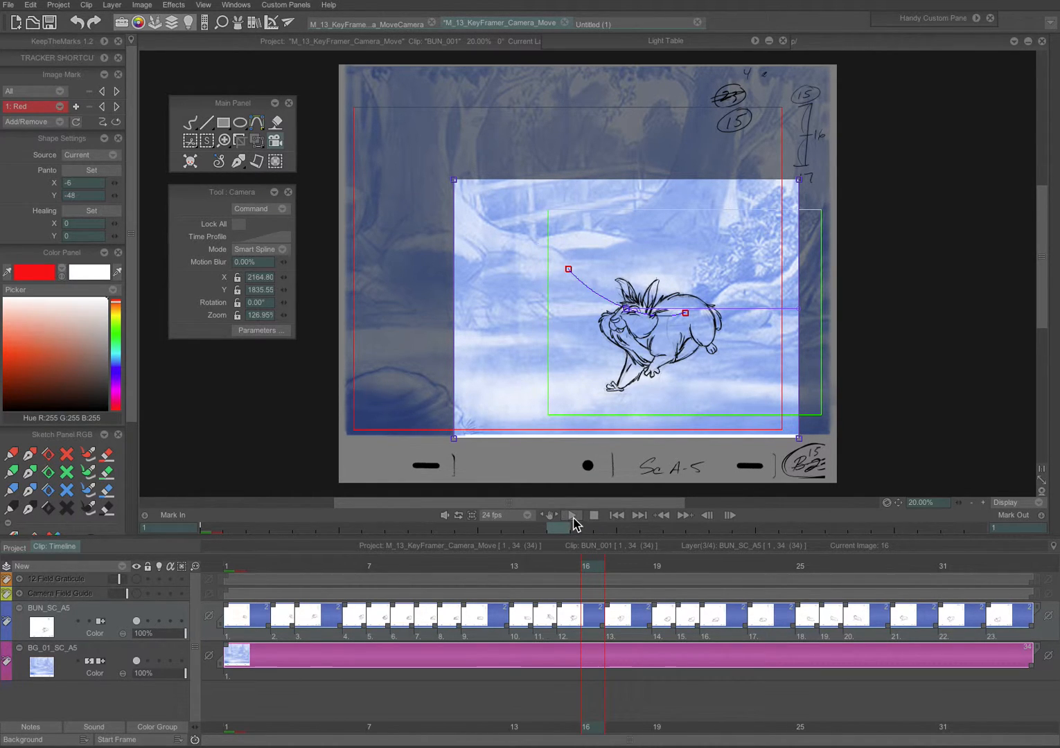
{"action": "left_click", "coordinate": [571, 515]}
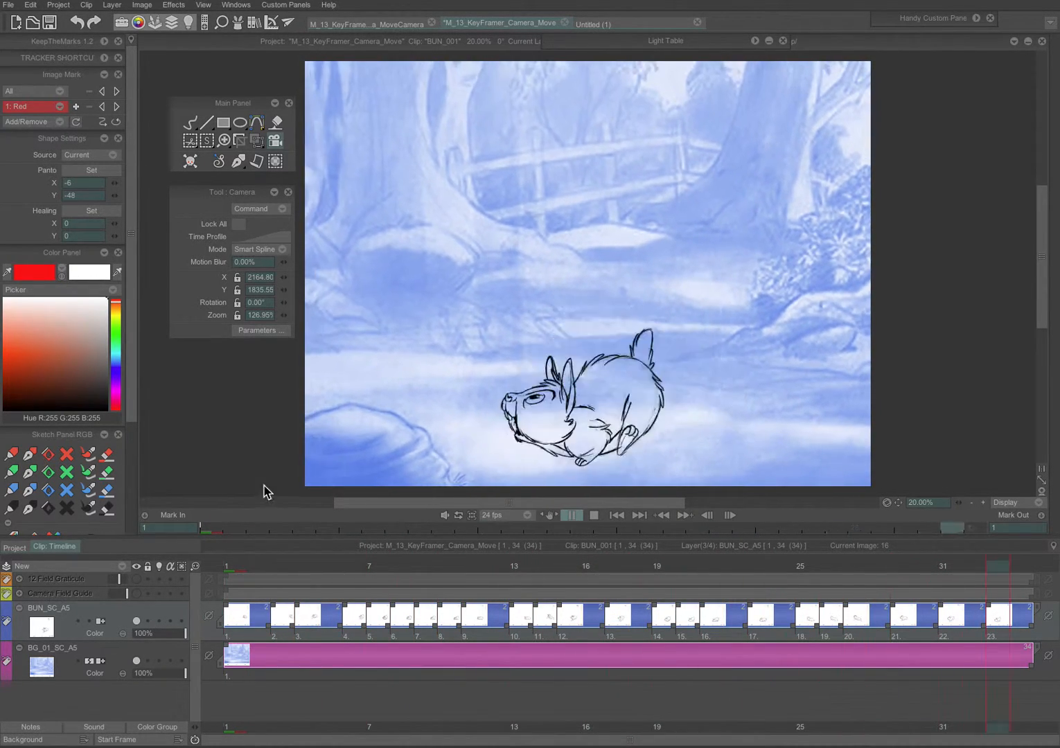
{"action": "left_click", "coordinate": [571, 514]}
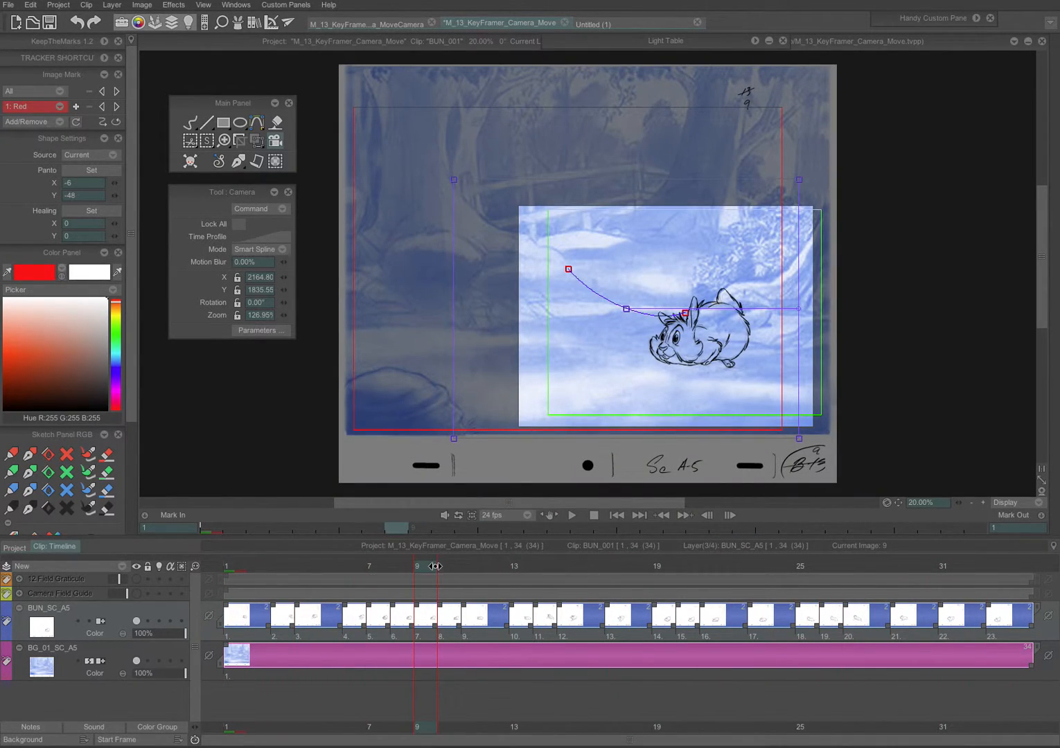
Step: Adjust the camera at frame 17 with a new keyframe zoomed to about 145% and play back
{"action": "left_click_drag", "start_coordinate": [435, 565], "coordinate": [609, 566]}
{"action": "left_click_drag", "start_coordinate": [627, 313], "coordinate": [628, 300]}
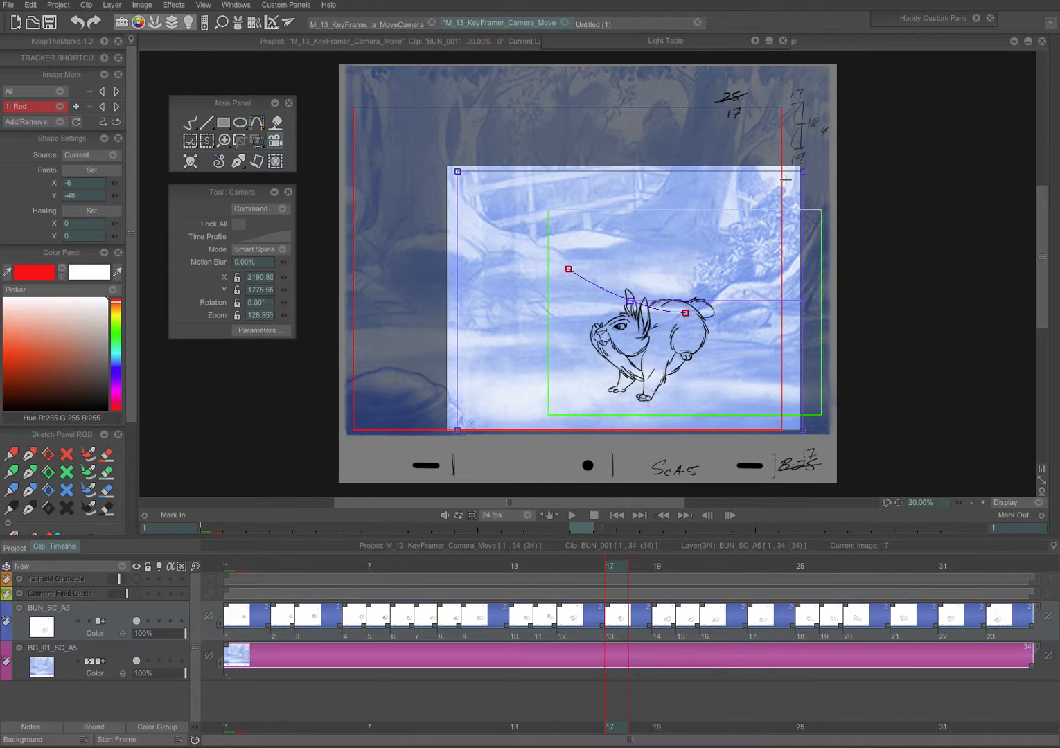
{"action": "left_click_drag", "start_coordinate": [635, 300], "coordinate": [598, 284]}
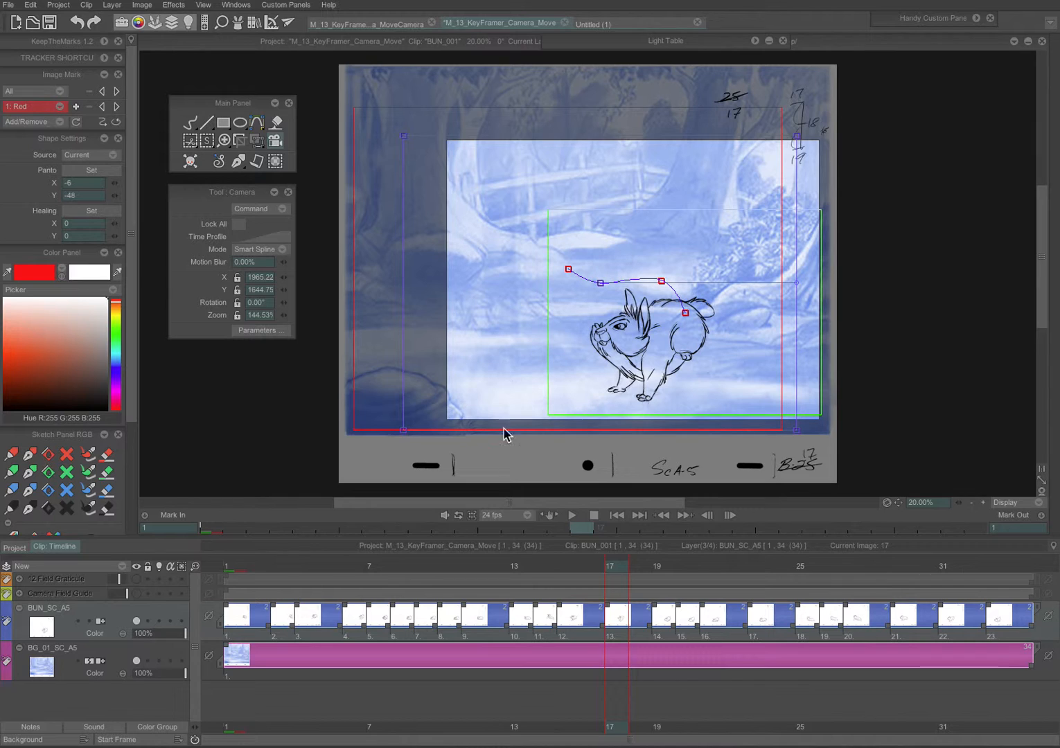
{"action": "left_click", "coordinate": [572, 515]}
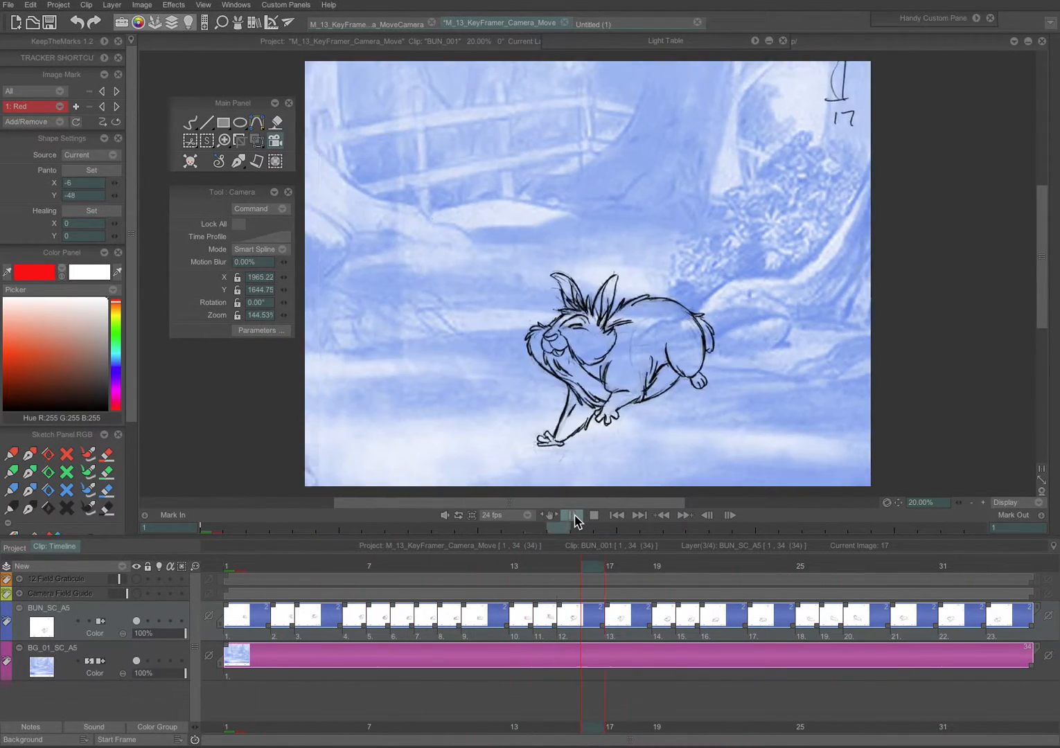
{"action": "left_click", "coordinate": [572, 514]}
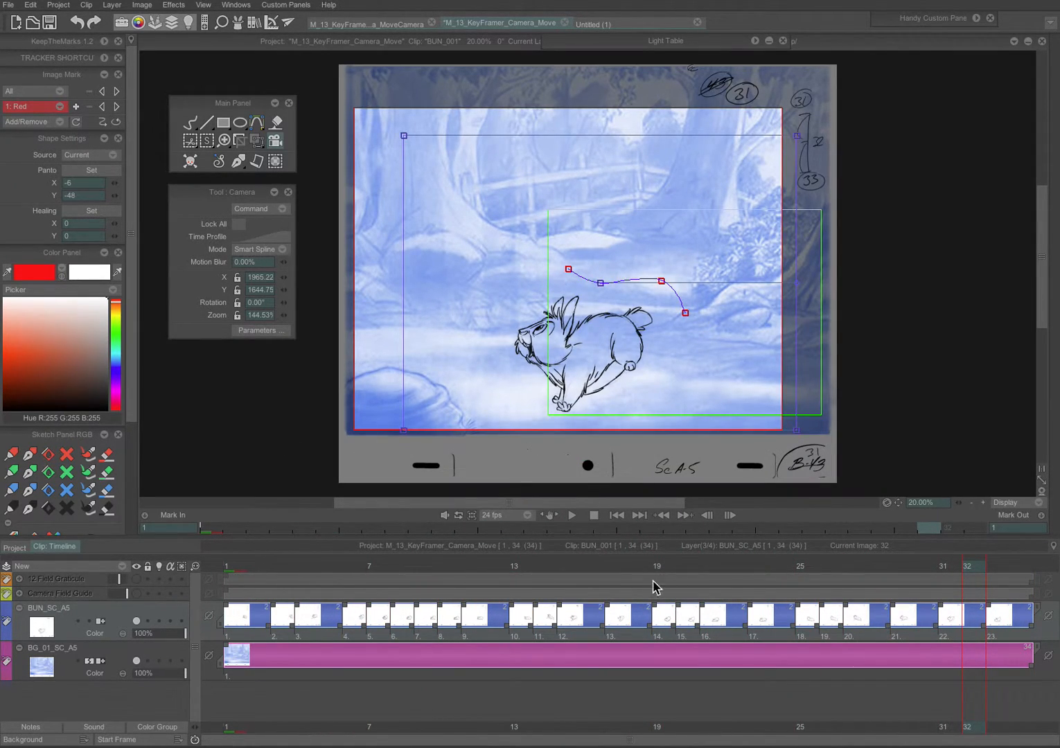
Step: Move the camera path point at frame 20 left to smooth the path
{"action": "left_click_drag", "start_coordinate": [952, 569], "coordinate": [680, 568]}
{"action": "left_click_drag", "start_coordinate": [658, 284], "coordinate": [598, 281]}
{"action": "left_click", "coordinate": [598, 282]}
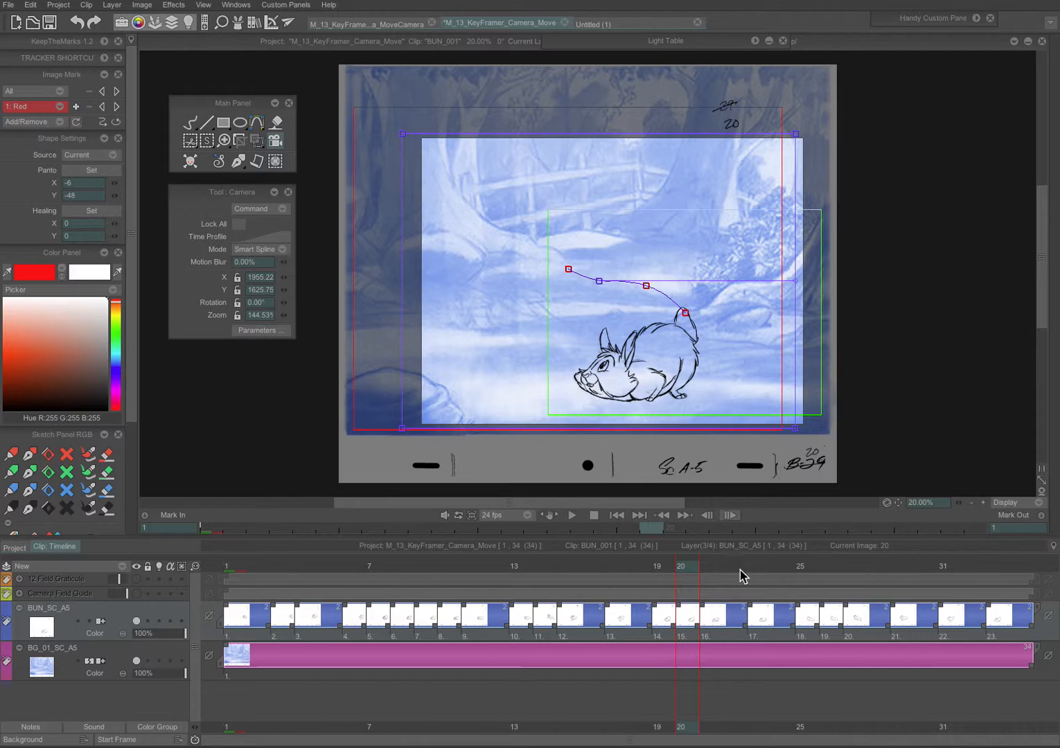
Step: Go to frame 13 and reset the camera
{"action": "mouse_move", "coordinate": [678, 566]}
{"action": "left_mouse_down"}
{"action": "mouse_move", "coordinate": [514, 566]}
{"action": "mouse_move", "coordinate": [858, 534]}
{"action": "mouse_move", "coordinate": [528, 550]}
{"action": "left_mouse_up"}
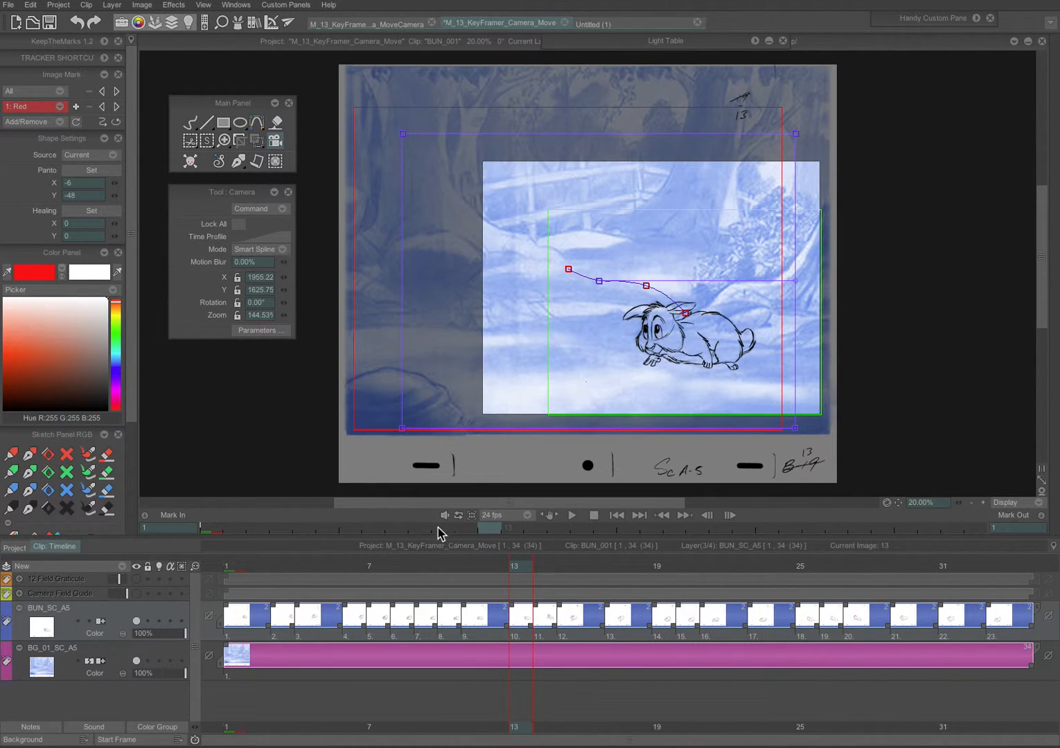
{"action": "left_click", "coordinate": [263, 209]}
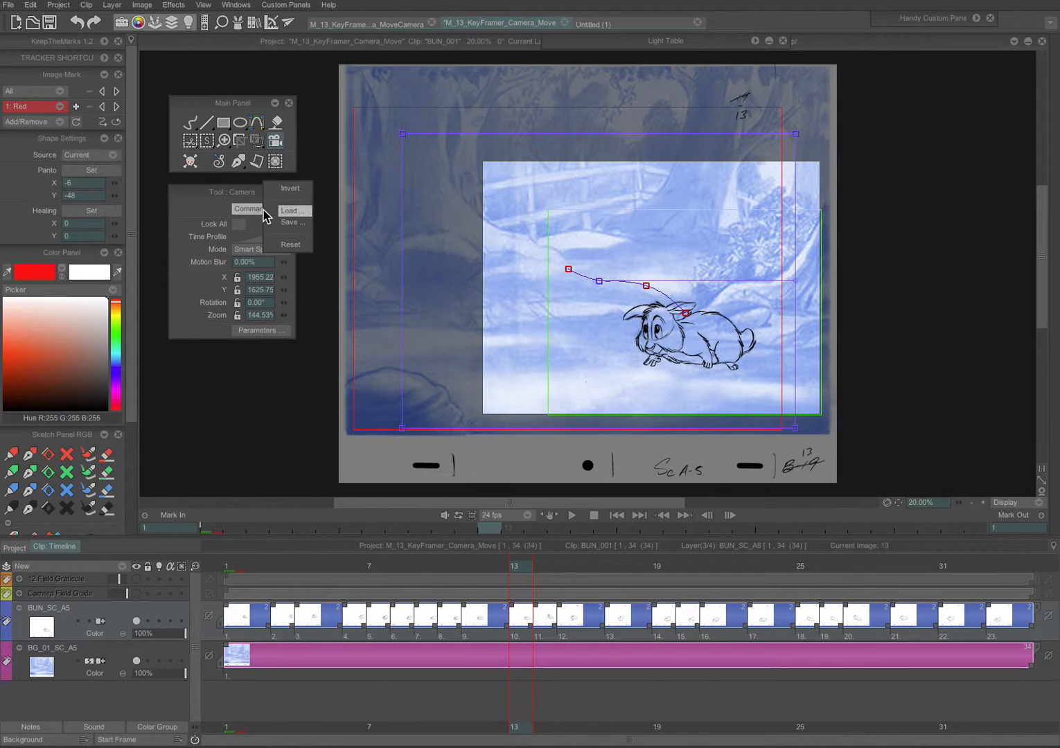
{"action": "left_click", "coordinate": [302, 245]}
Step: Resize and reposition the camera frame around the background at frame 13 to a zoom of about 145%
{"action": "left_click_drag", "start_coordinate": [452, 173], "coordinate": [392, 159]}
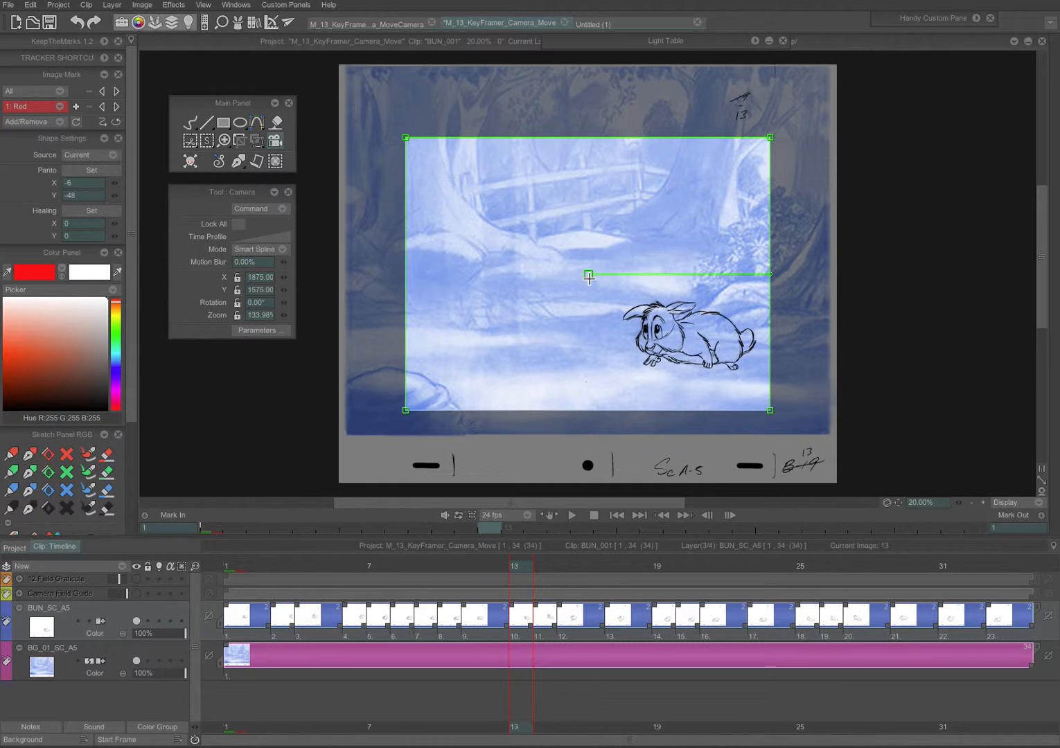
{"action": "left_click_drag", "start_coordinate": [588, 283], "coordinate": [618, 299]}
{"action": "left_click_drag", "start_coordinate": [441, 158], "coordinate": [416, 147]}
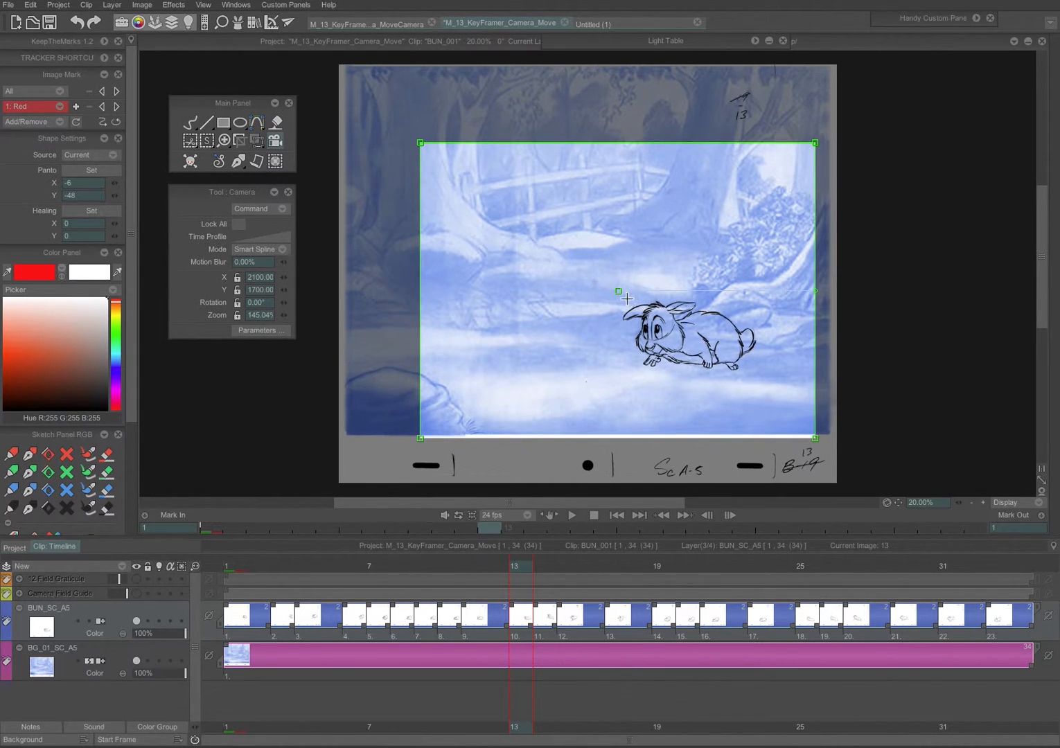
{"action": "left_click_drag", "start_coordinate": [619, 291], "coordinate": [587, 277]}
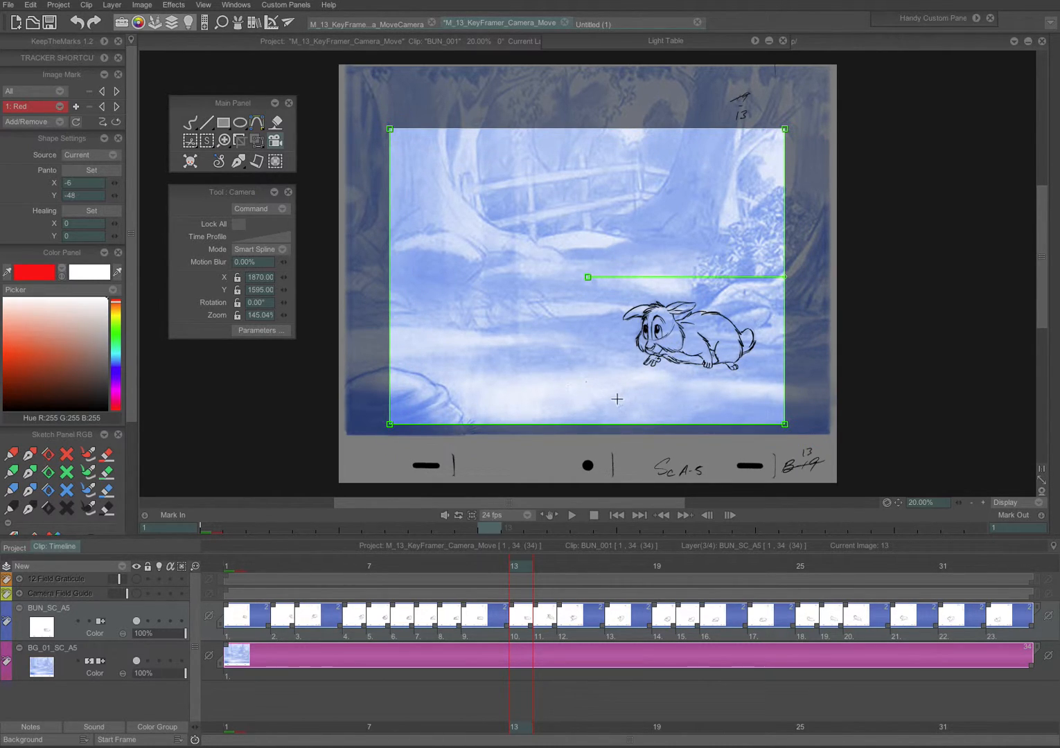
Step: Play back the camera move from frame 13 to review it, then stop playback
{"action": "left_click", "coordinate": [570, 515]}
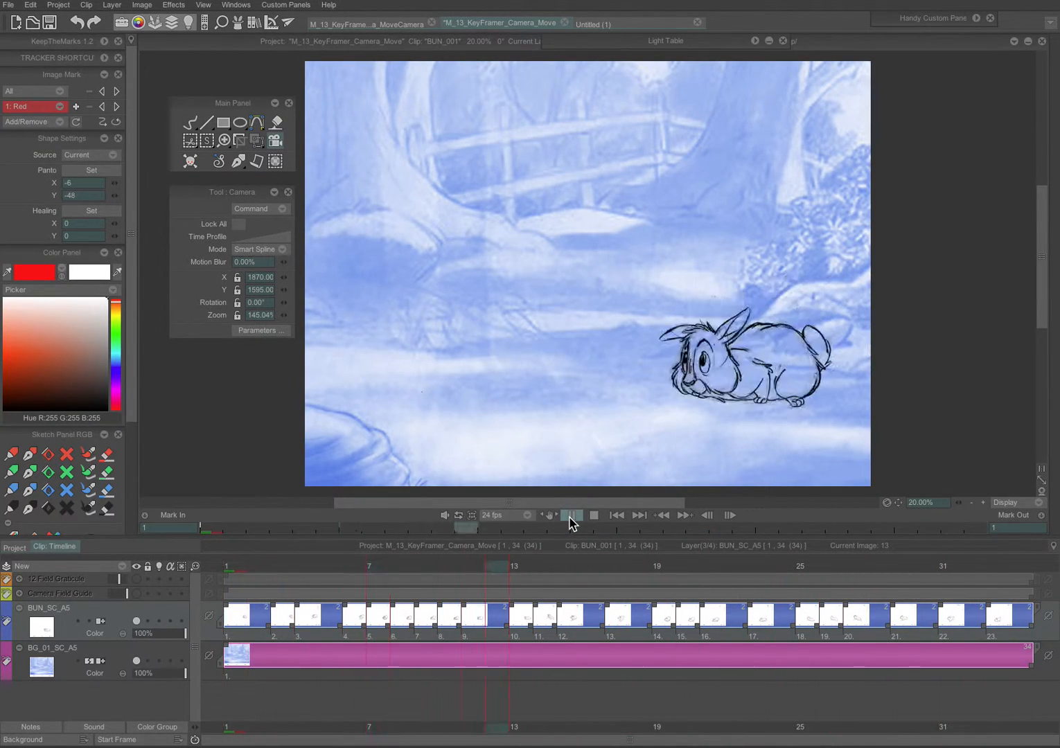
{"action": "left_click", "coordinate": [570, 516]}
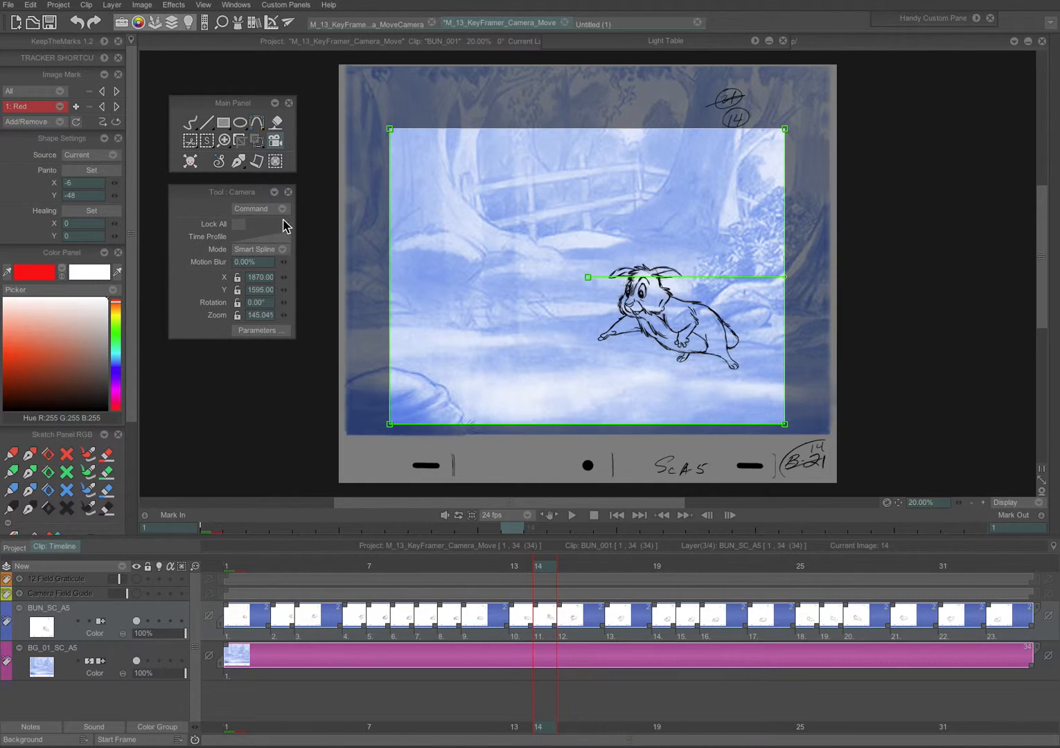
{"action": "left_click", "coordinate": [265, 211]}
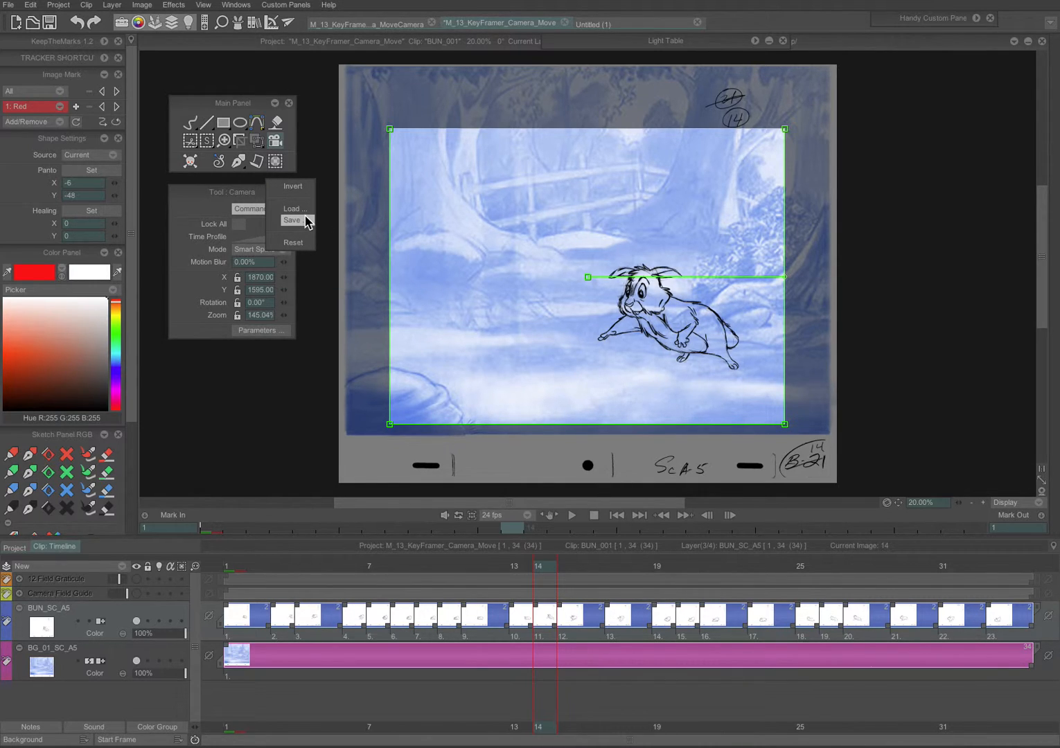
{"action": "left_click", "coordinate": [244, 211]}
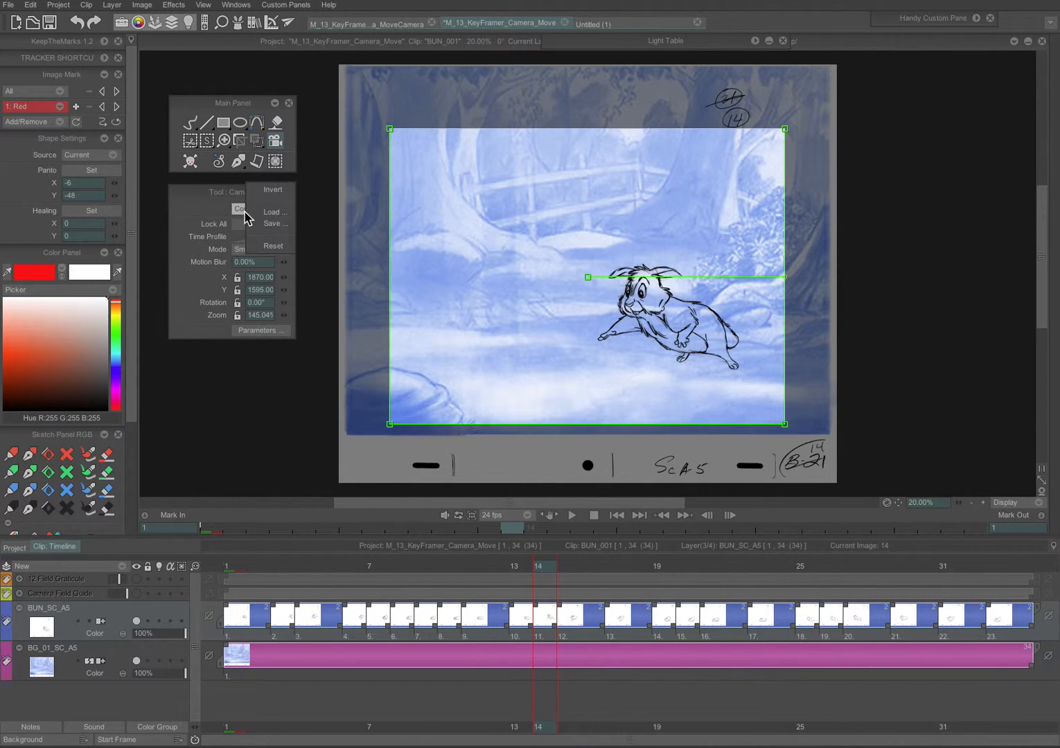
{"action": "left_click", "coordinate": [279, 227]}
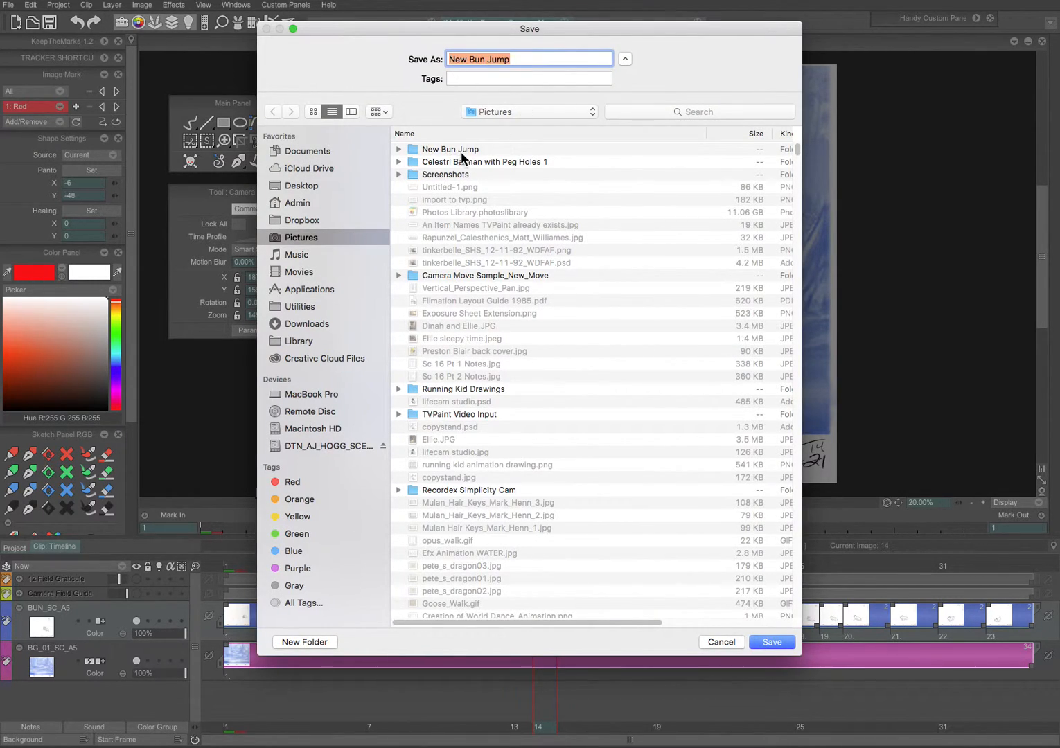
{"action": "left_click", "coordinate": [735, 642]}
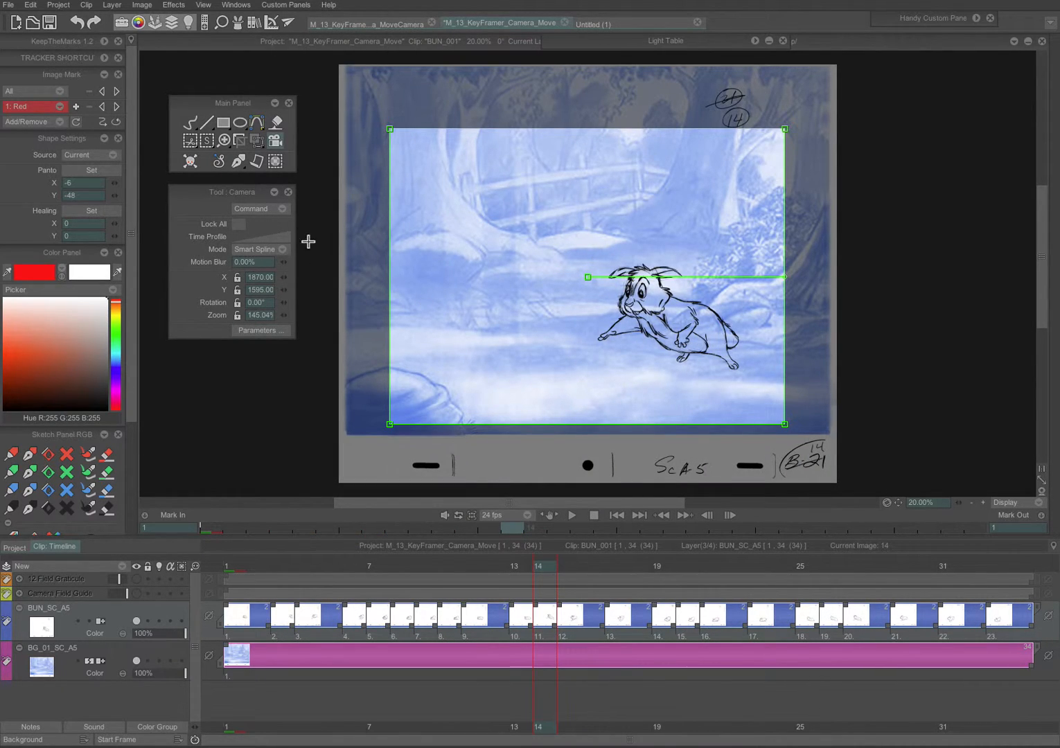
{"action": "left_click", "coordinate": [270, 209]}
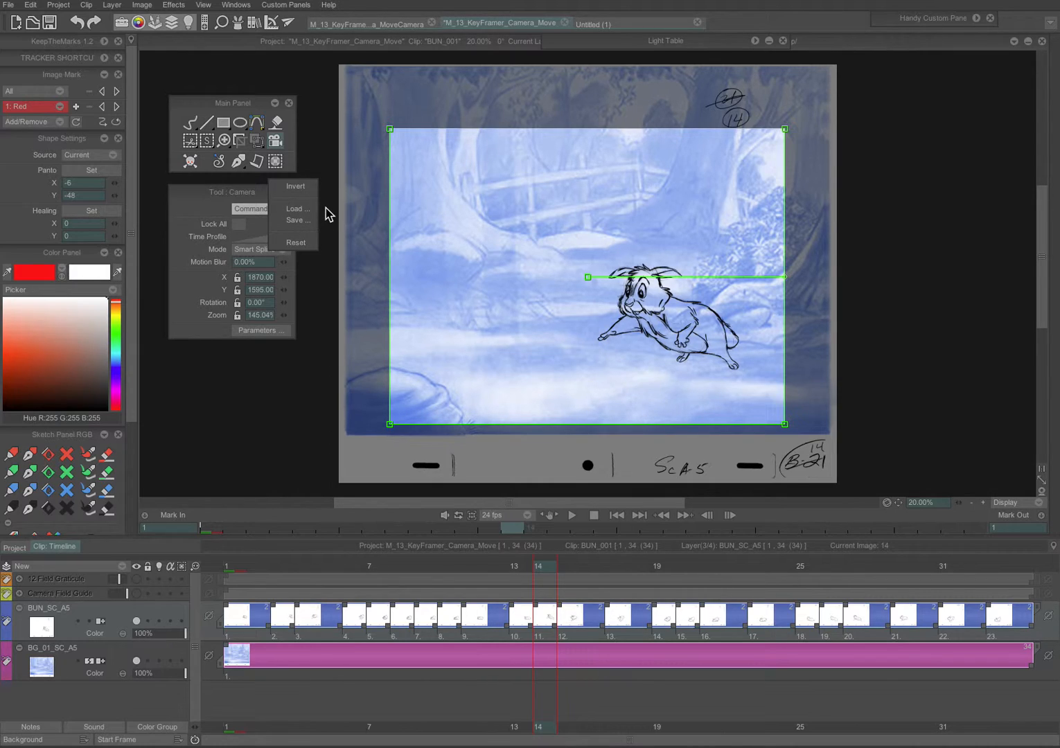
{"action": "left_click", "coordinate": [325, 208]}
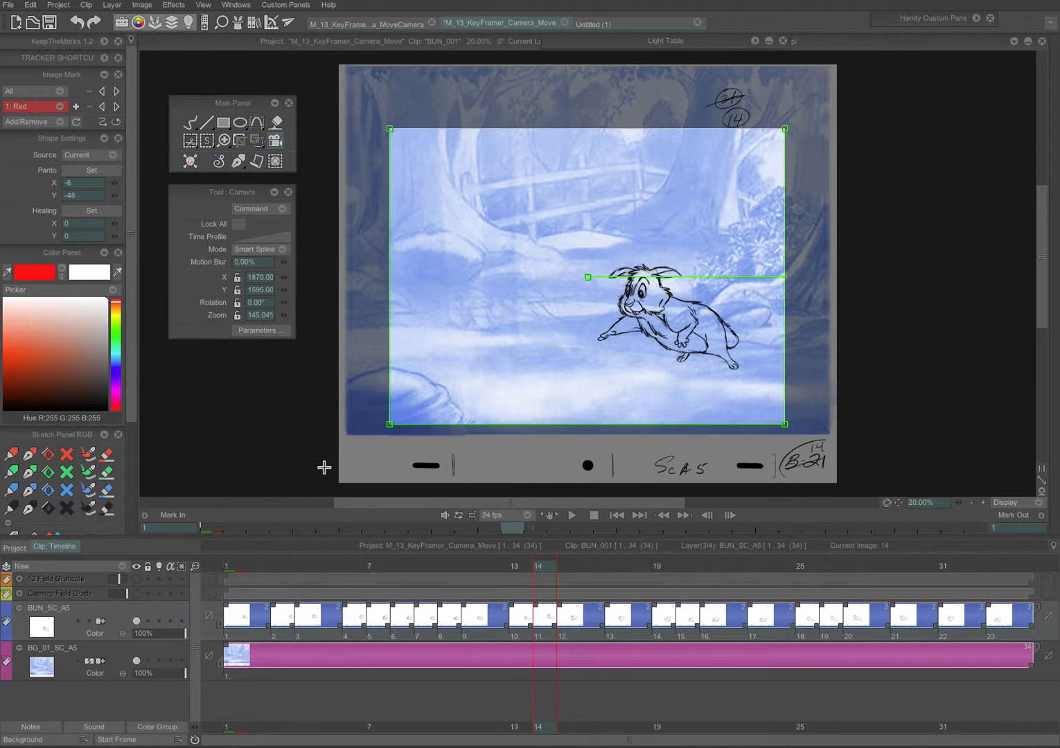